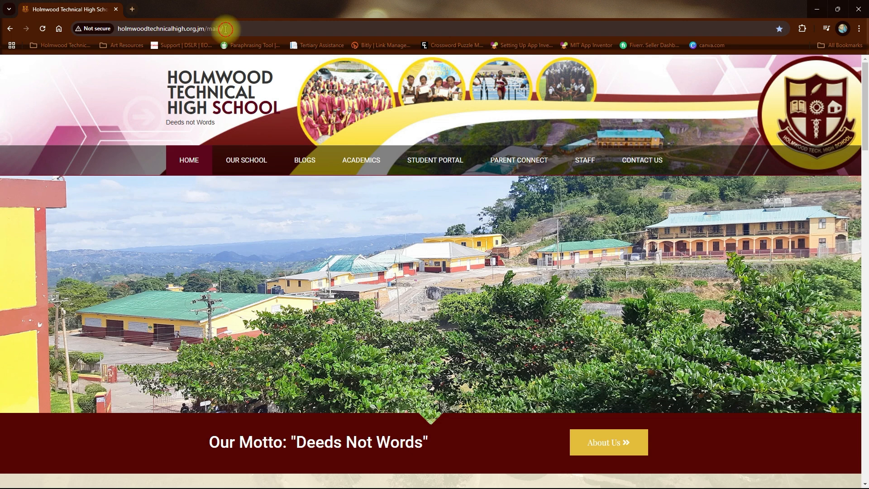
# Go to the Google Classroom home page at classroom.google.com.
pyautogui.click(225, 29)
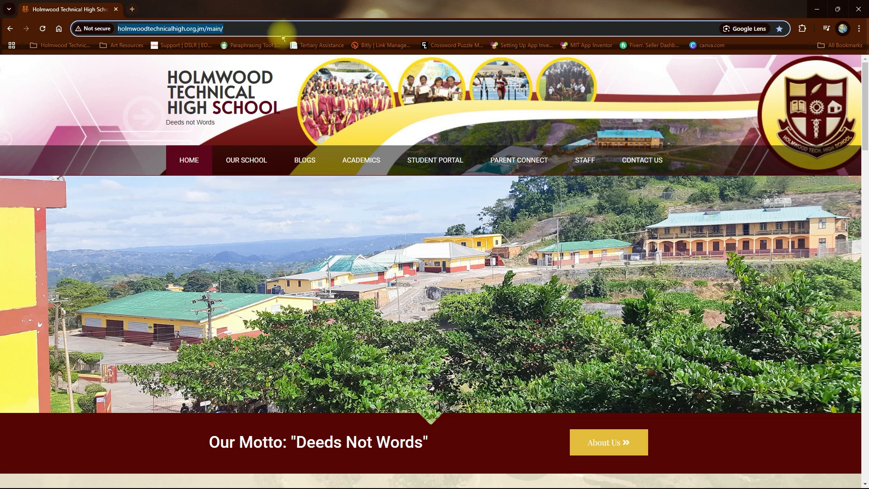
pyautogui.write('classroom')
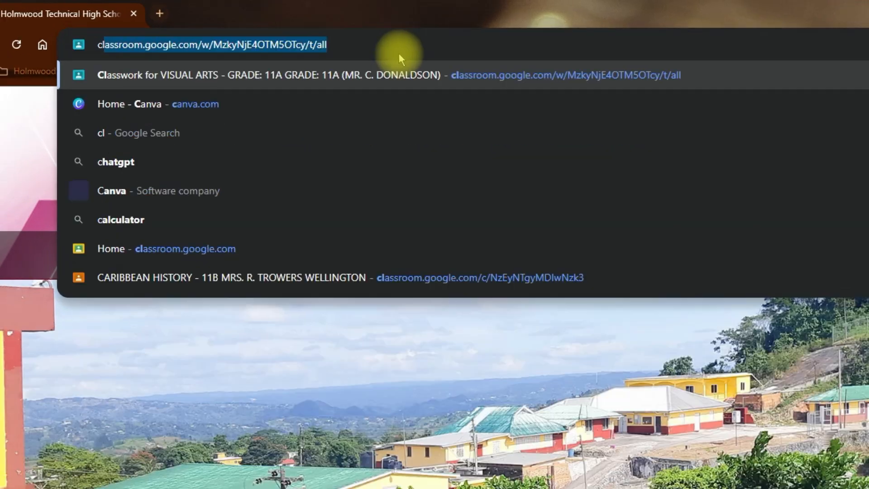
pyautogui.write('.goo')
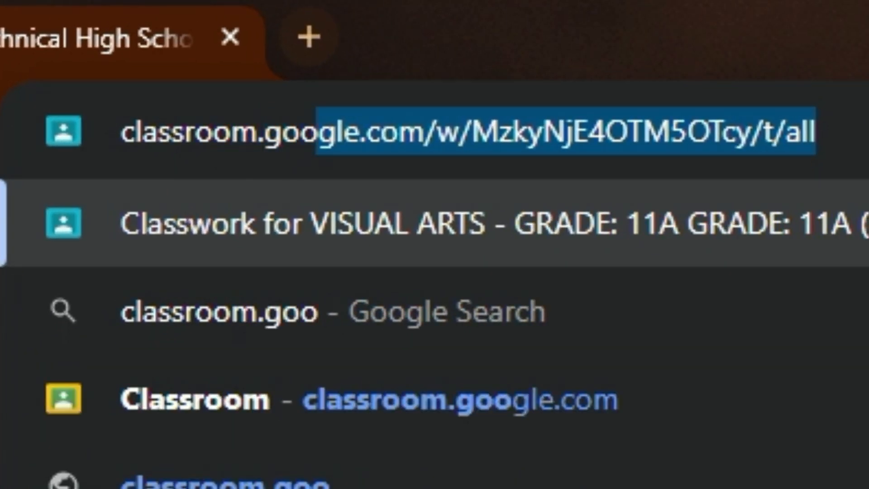
pyautogui.write('gle.com')
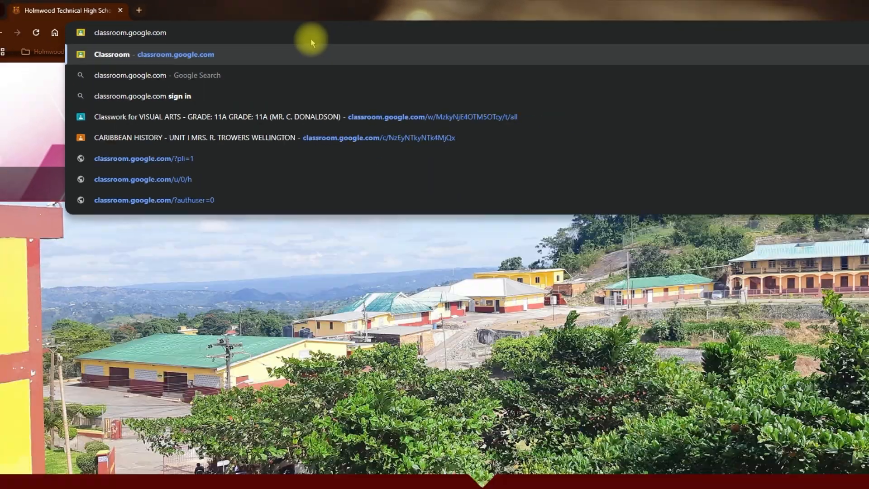
pyautogui.press('Return')
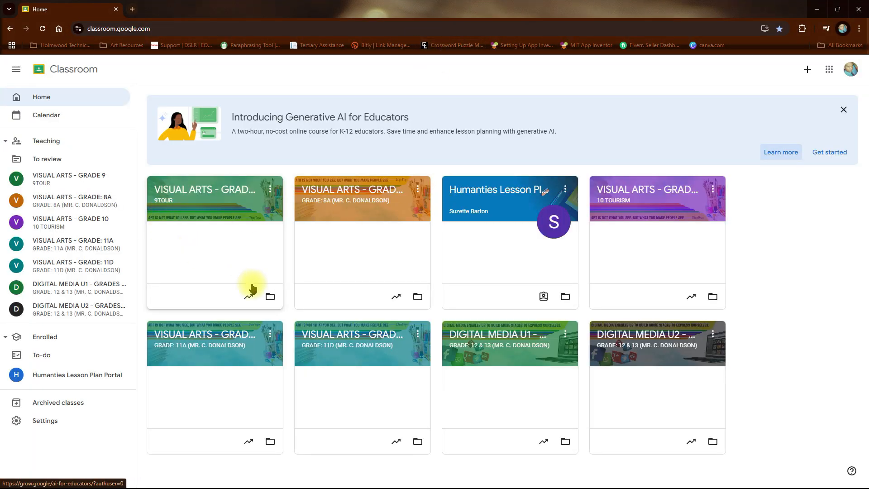
# Create a new quiz assignment in the classwork of the VISUAL ARTS - GRADE: 11D class.
pyautogui.click(363, 340)
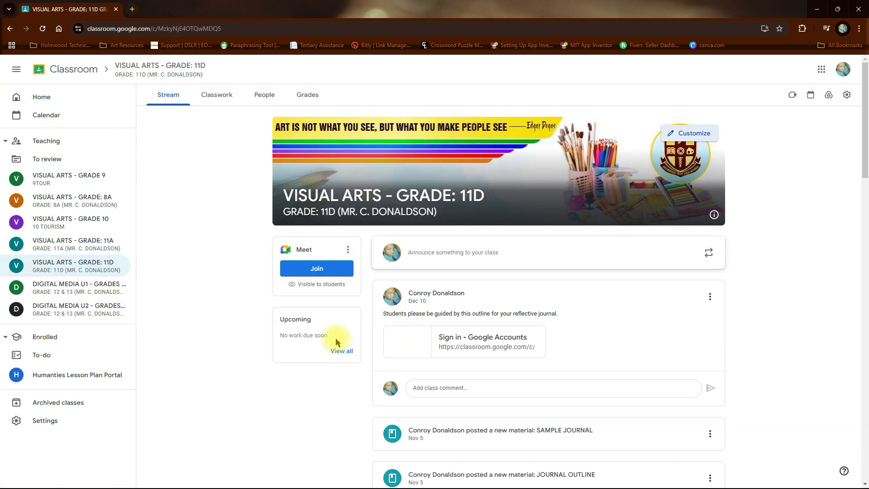
pyautogui.click(224, 100)
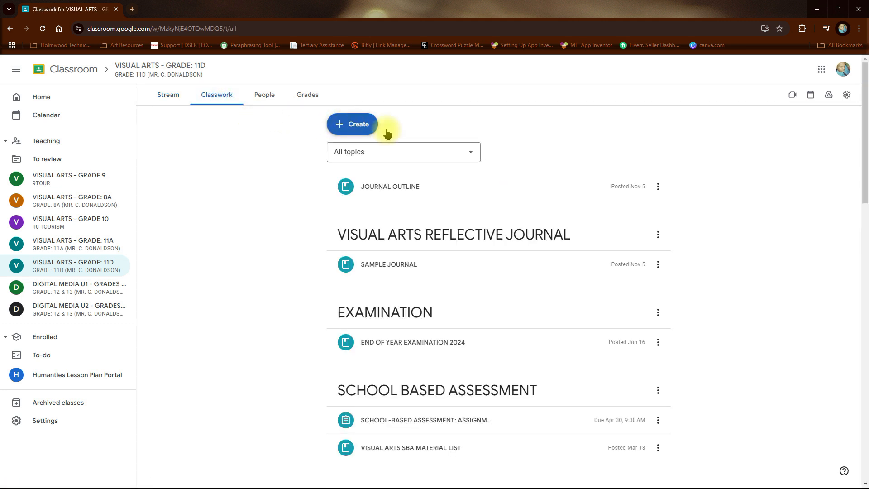
pyautogui.click(366, 126)
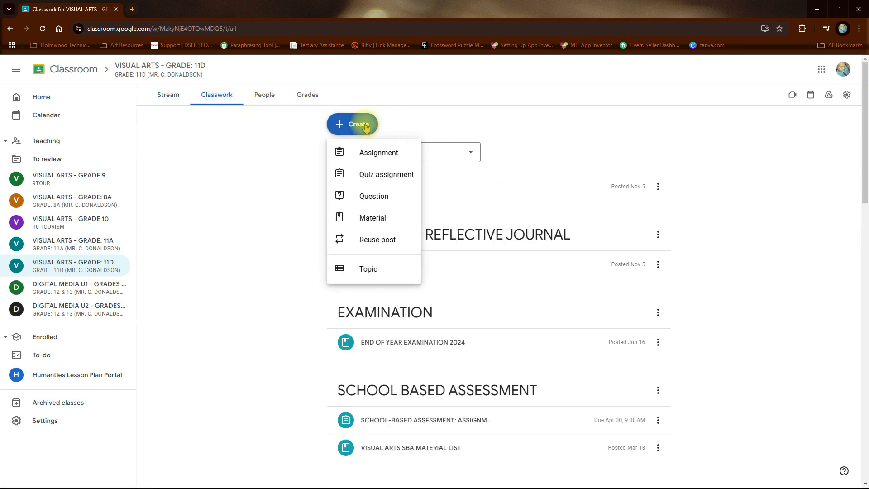
pyautogui.click(401, 182)
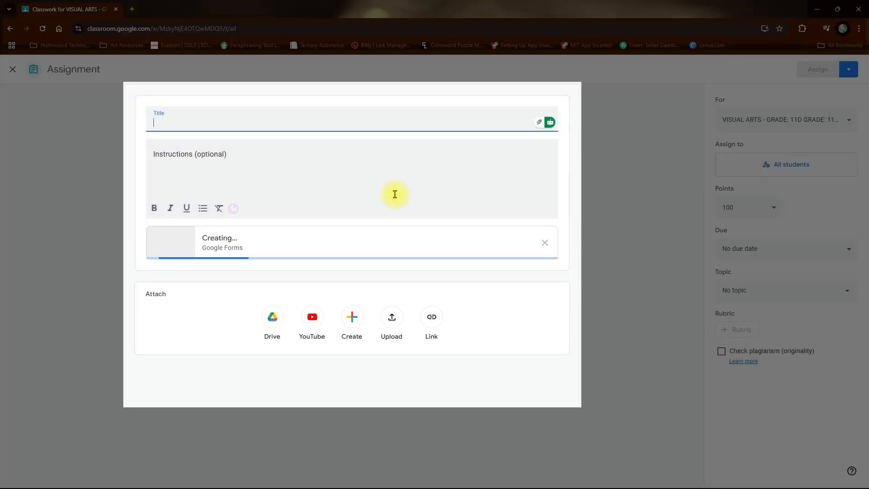
# Title the assignment "VISUAL ARTS END OF TERM EXAMINATION PAPER 1".
pyautogui.click(243, 127)
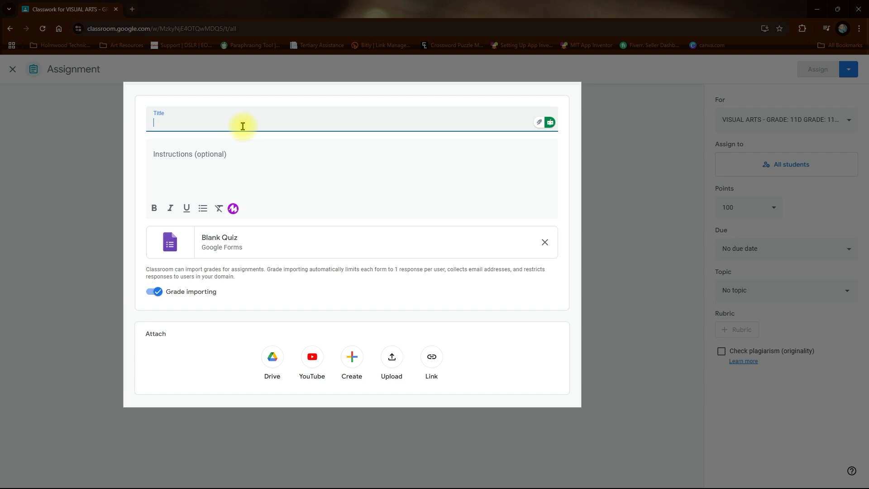
pyautogui.write('V')
pyautogui.press('BackSpace')
pyautogui.write('VISUAL ART')
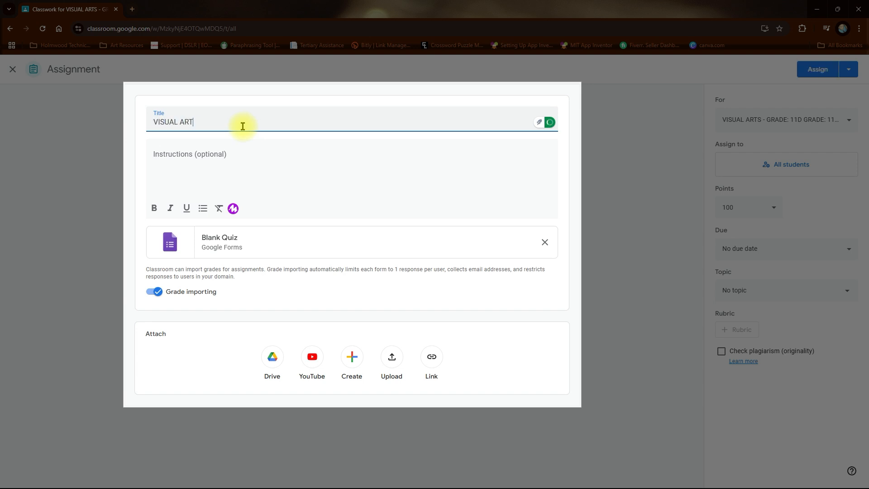
pyautogui.write('S END OF TERM EXAMINATION')
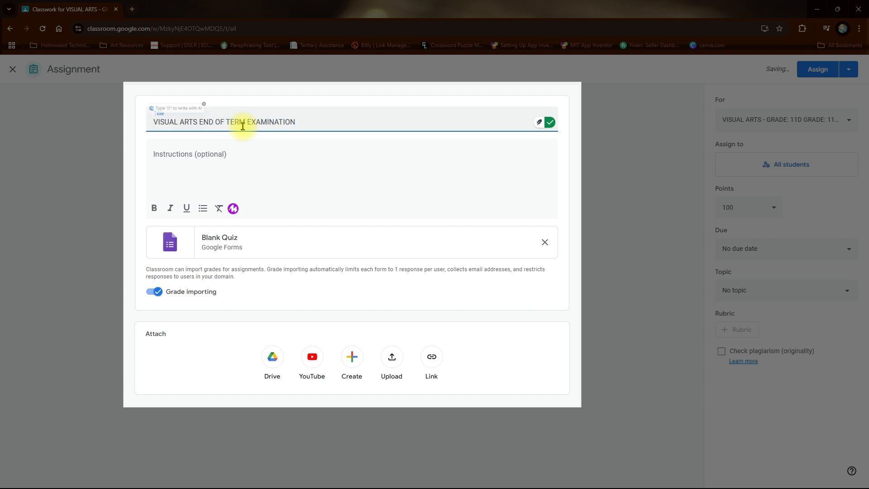
pyautogui.write(' PAPER')
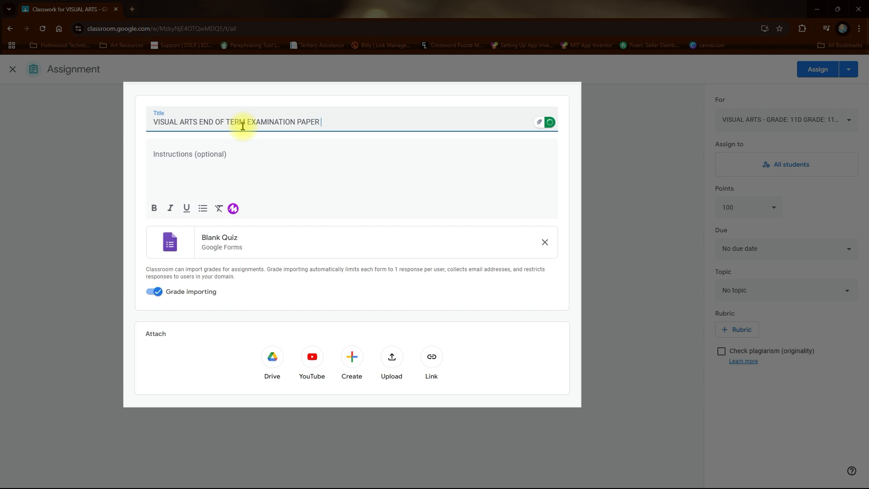
pyautogui.press('BackSpace')
pyautogui.press('BackSpace')
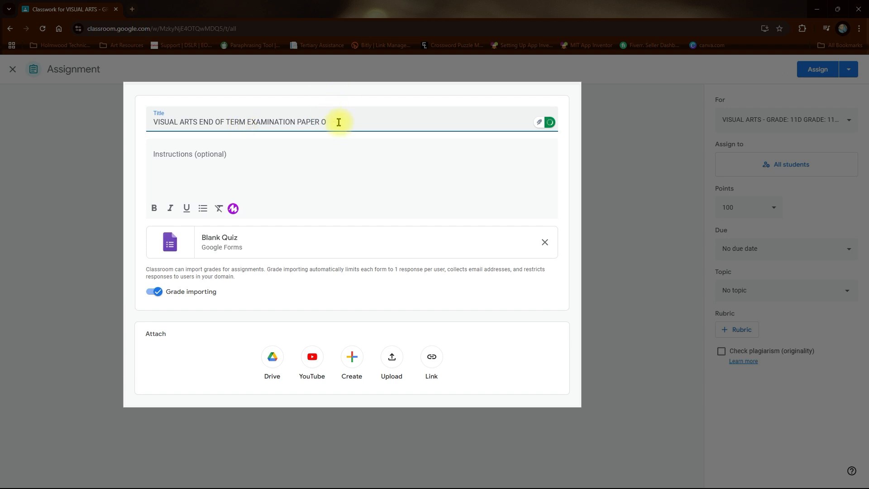
pyautogui.click(287, 158)
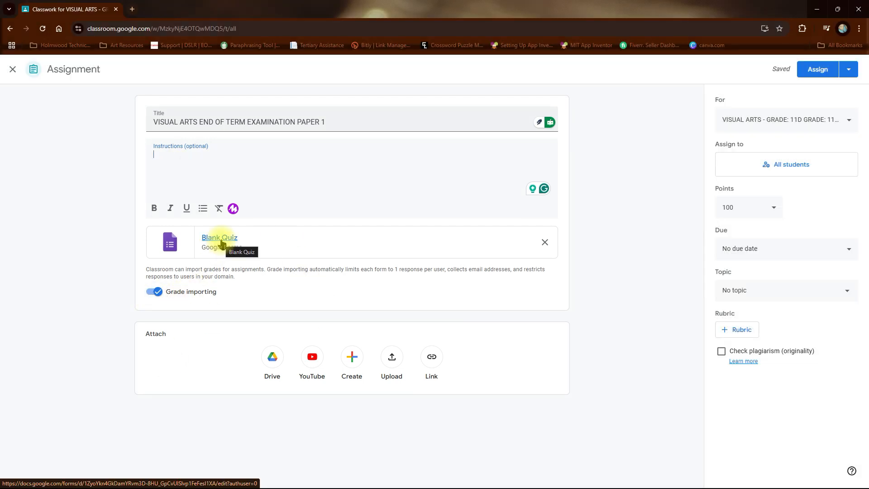
# Open the attached Blank Quiz form and change its heading to "VISUAL ARTS END OF TERM EXAMINATION - PAPER 1".
pyautogui.click(222, 240)
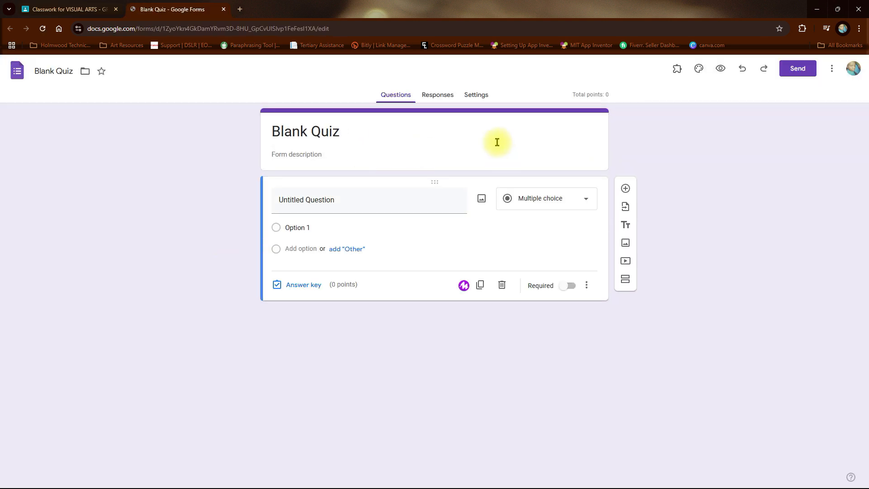
pyautogui.moveTo(339, 131); pyautogui.dragTo(267, 129)
pyautogui.write('VISUAL ARTS END OF TEM')
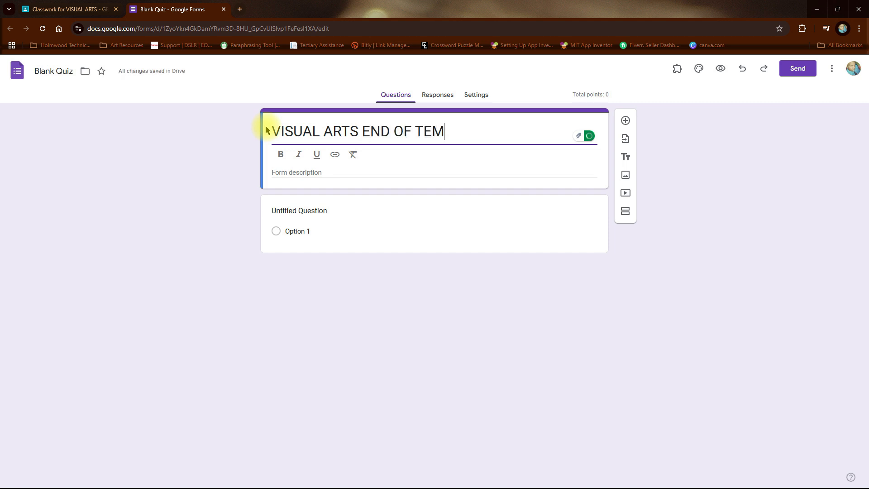
pyautogui.press('BackSpace')
pyautogui.write('RM EXAMINATION - ')
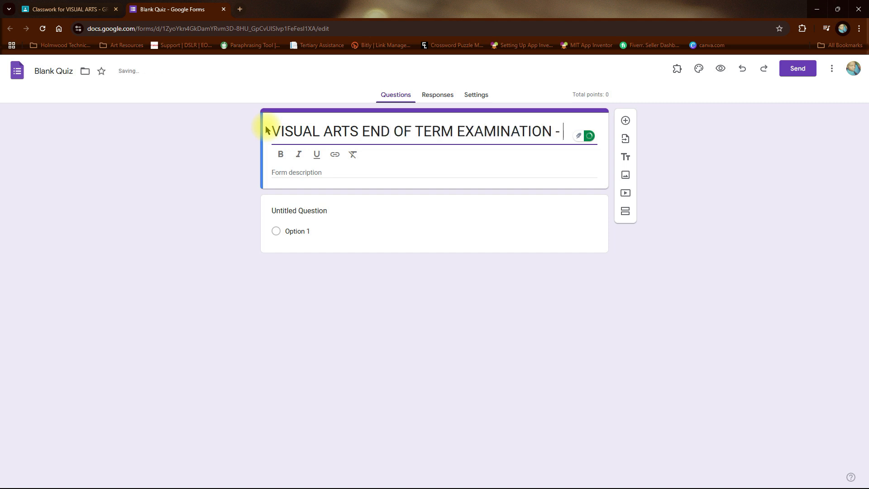
pyautogui.write('PAPER 1')
pyautogui.click(249, 192)
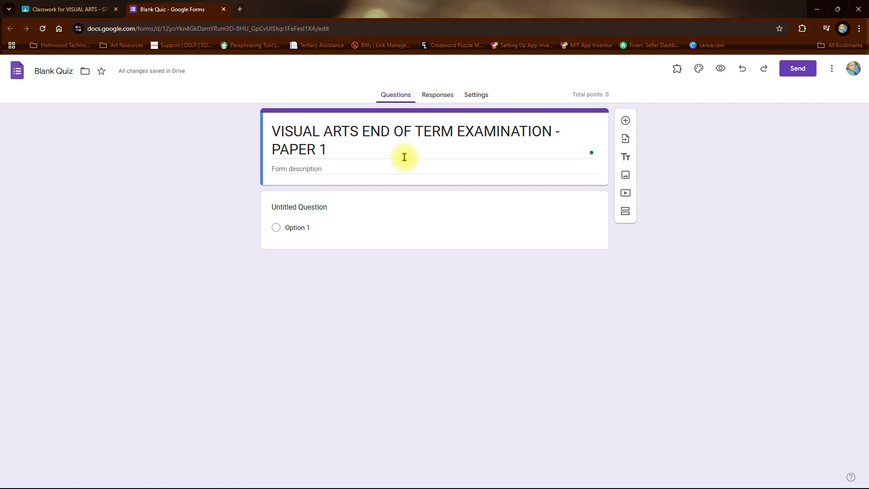
pyautogui.click(392, 166)
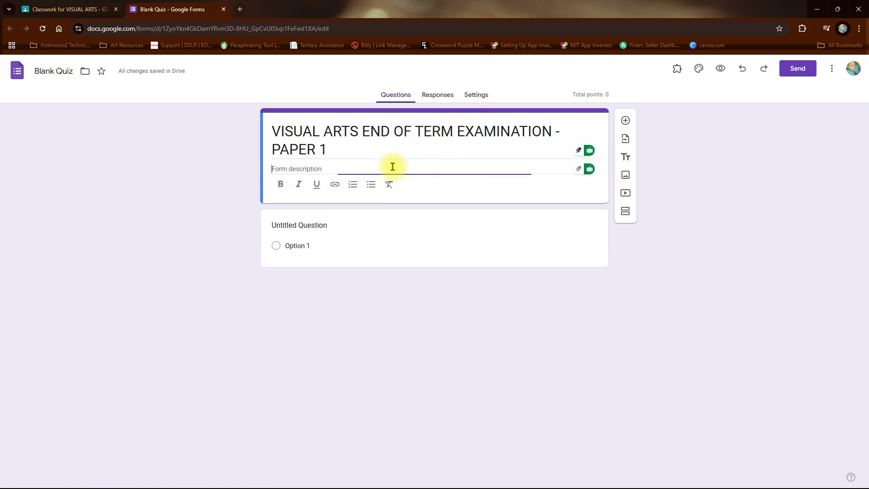
pyautogui.click(204, 289)
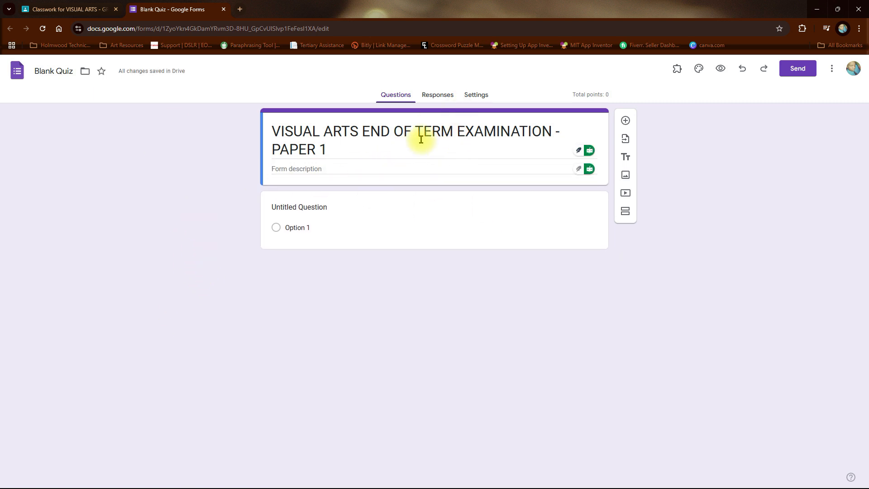
# Set the quiz's grade release to "Later, after manual review" in the form settings.
pyautogui.click(477, 96)
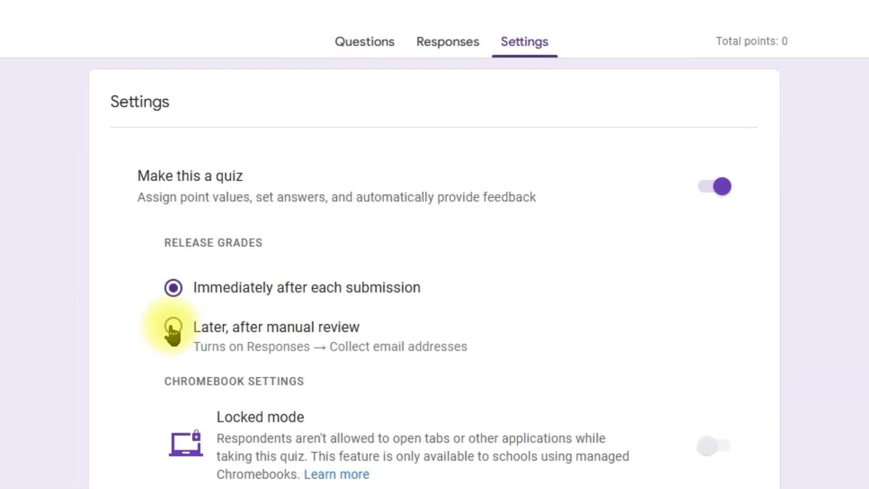
pyautogui.click(172, 327)
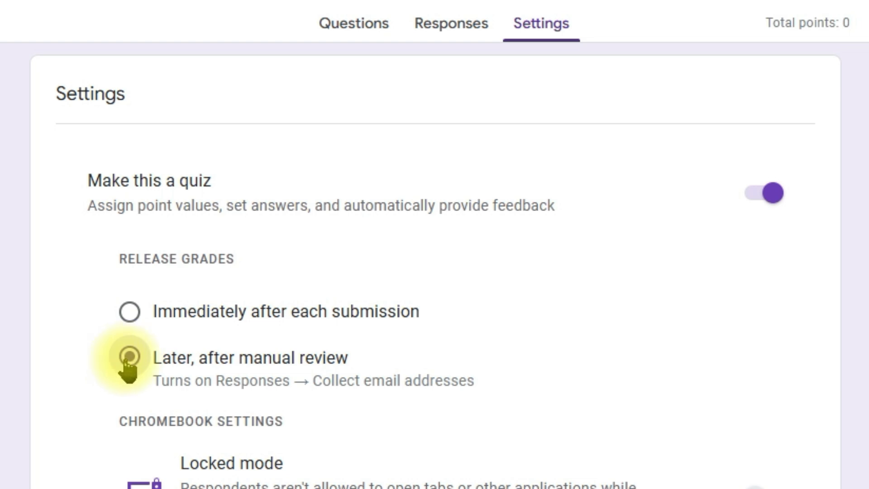
# Try changing the default question point value in the global quiz defaults and return it to 1 point.
pyautogui.scroll(-5, 435, 271)
pyautogui.scroll(-2, 235, 284)
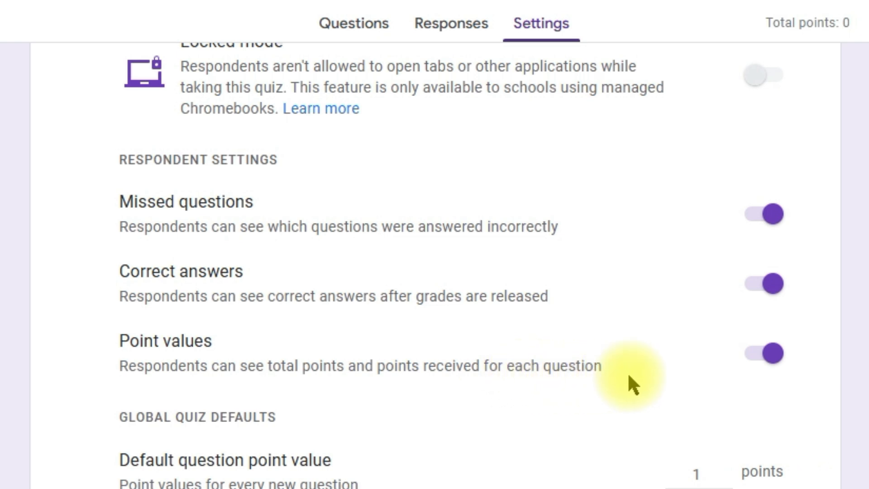
pyautogui.scroll(-2, 487, 466)
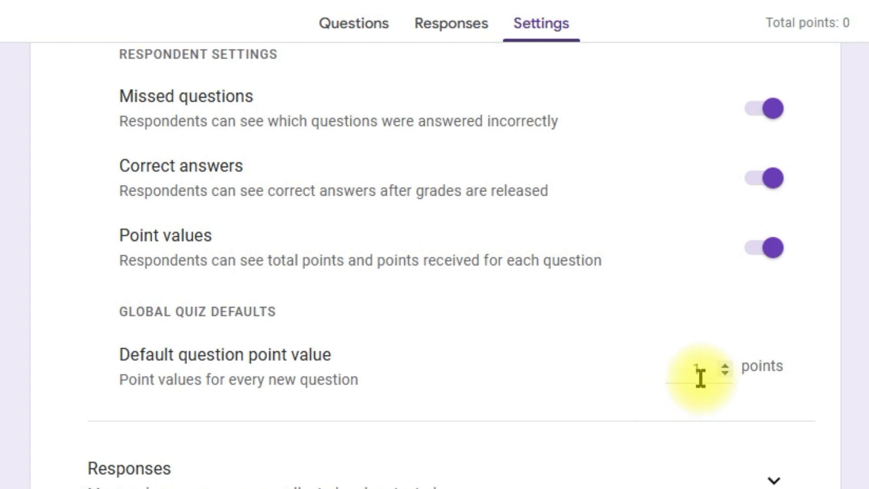
pyautogui.click(728, 370)
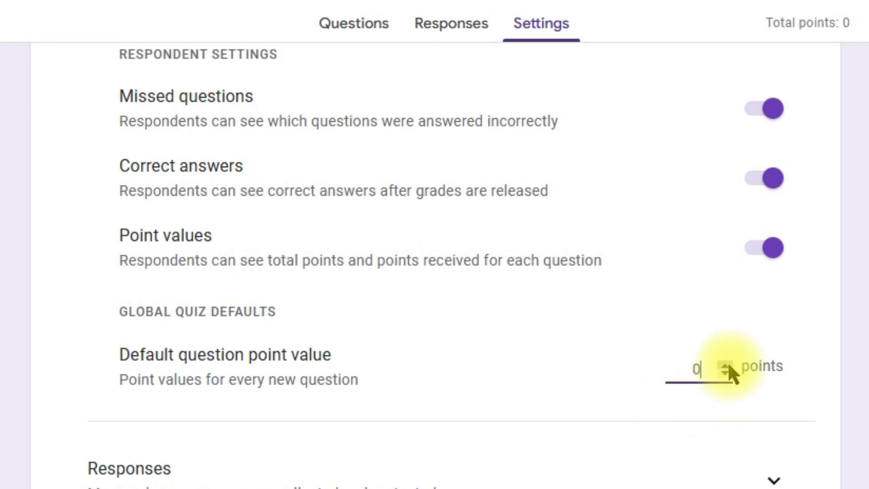
pyautogui.click(727, 365)
pyautogui.click(725, 374)
pyautogui.click(726, 374)
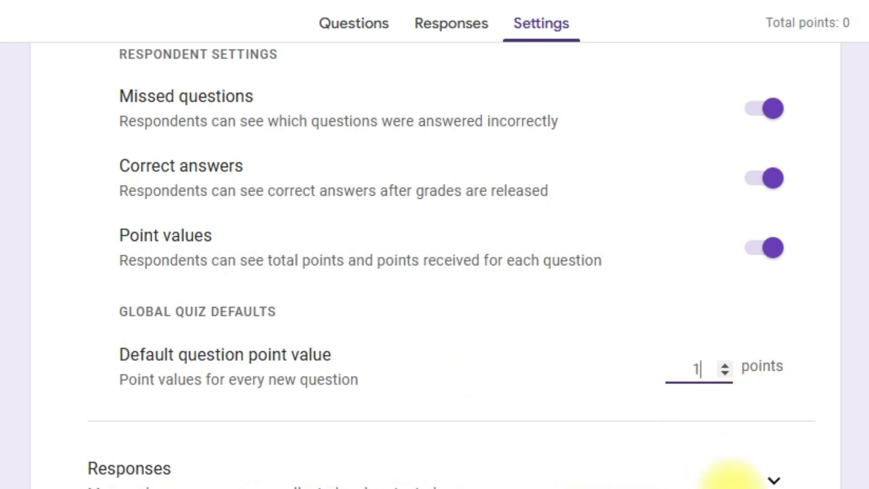
# Expand the form's response settings and limit each respondent to 1 response.
pyautogui.click(773, 480)
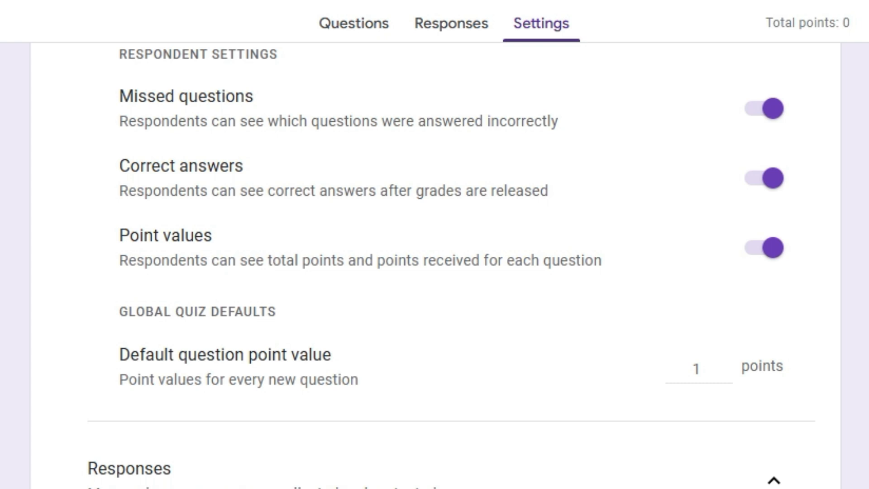
pyautogui.scroll(-8, 434, 265)
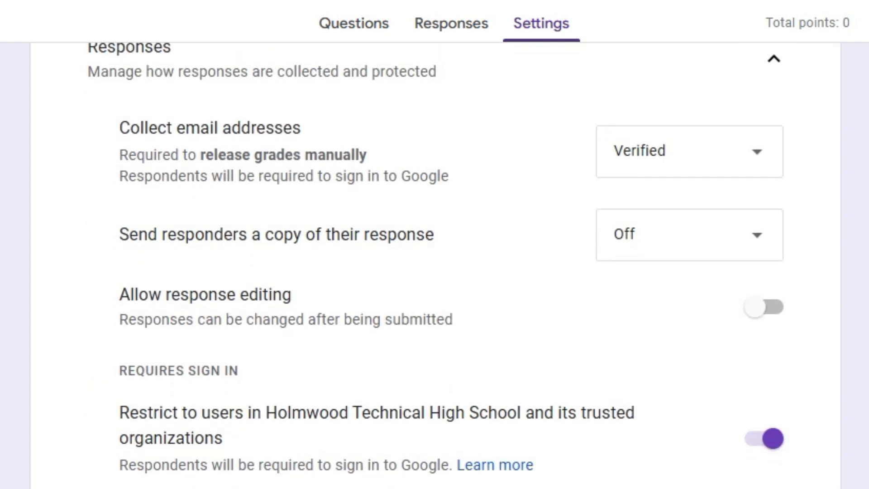
pyautogui.scroll(-2, 766, 339)
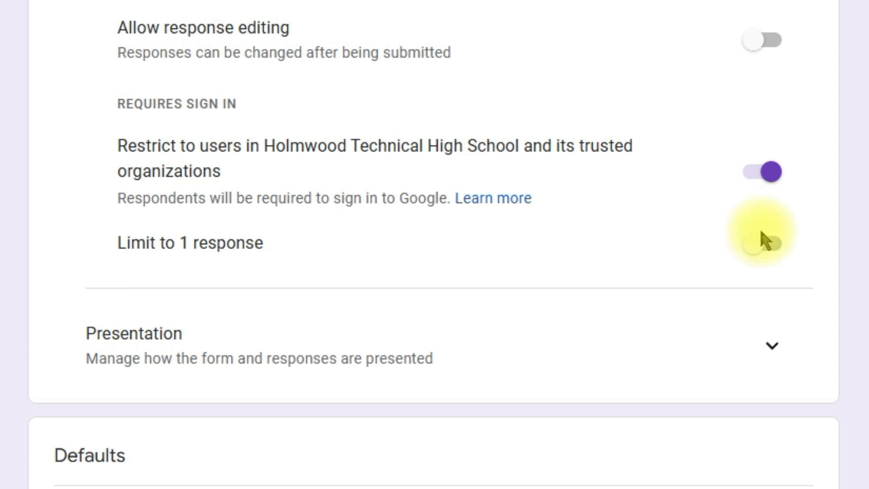
pyautogui.click(767, 244)
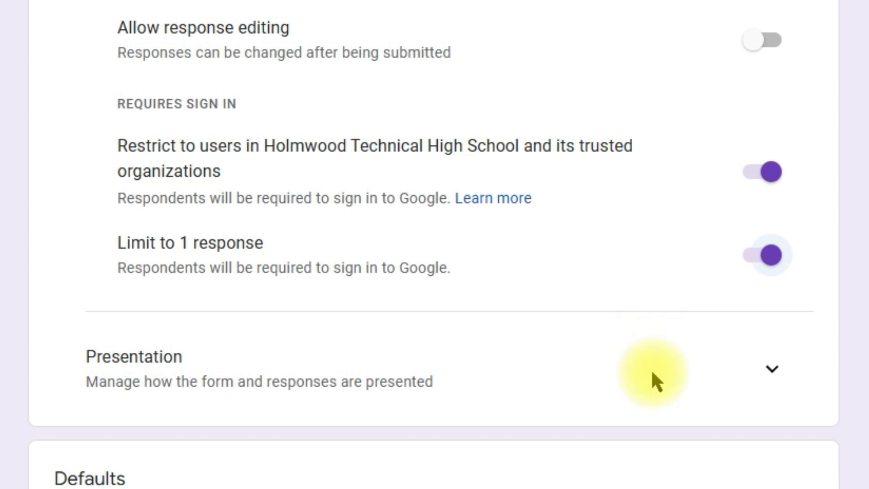
# Expand the form's presentation settings and turn on the progress bar.
pyautogui.click(770, 378)
pyautogui.scroll(-5, 702, 397)
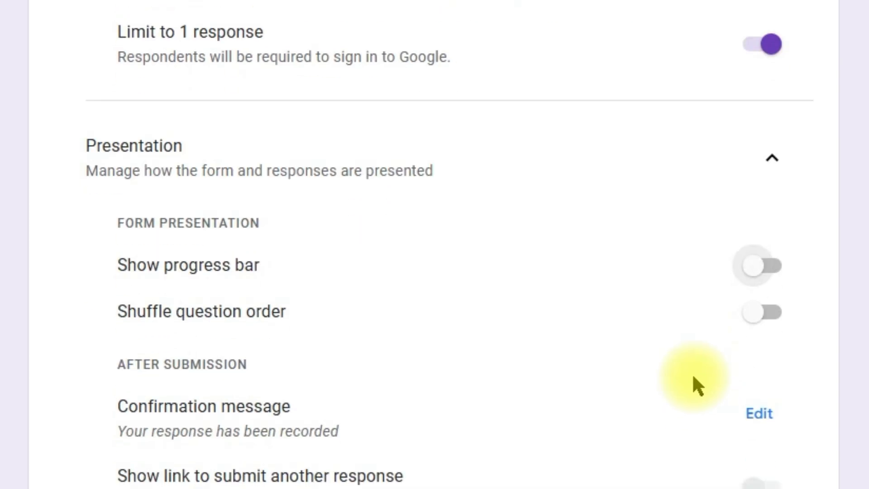
pyautogui.click(757, 278)
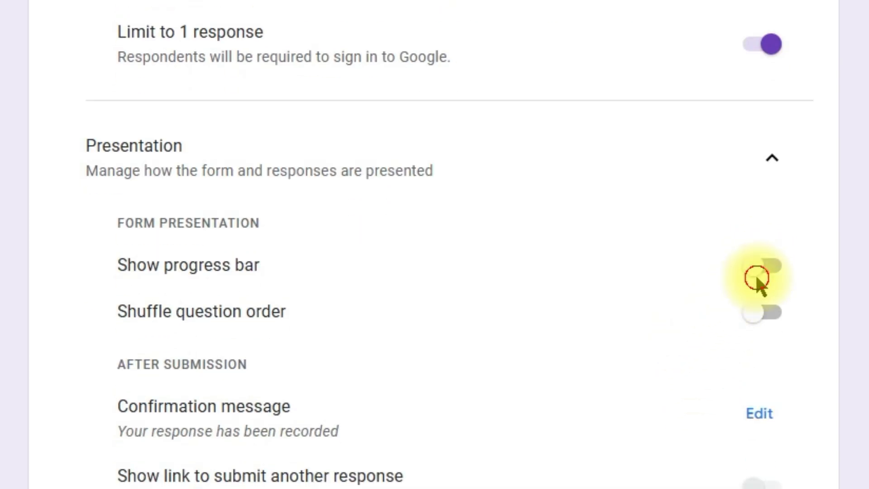
pyautogui.click(758, 277)
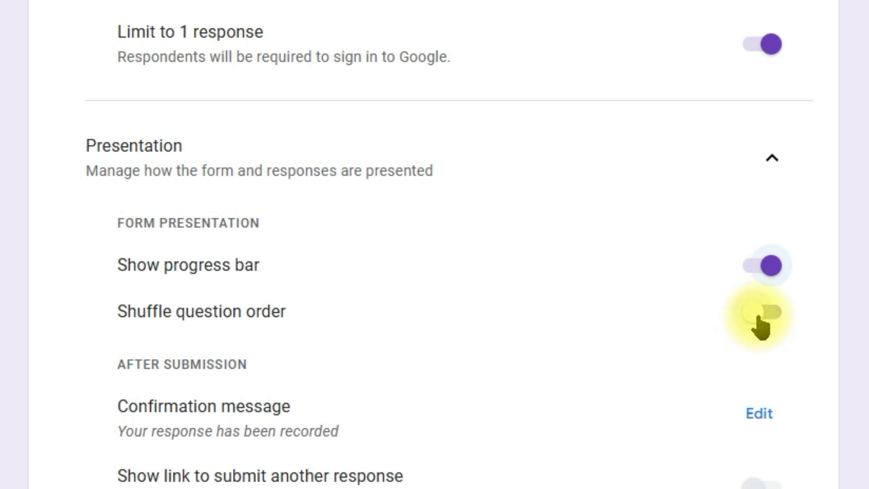
# Turn on shuffled question order and set the confirmation message to "You have completed your examination. All the Best!".
pyautogui.click(758, 317)
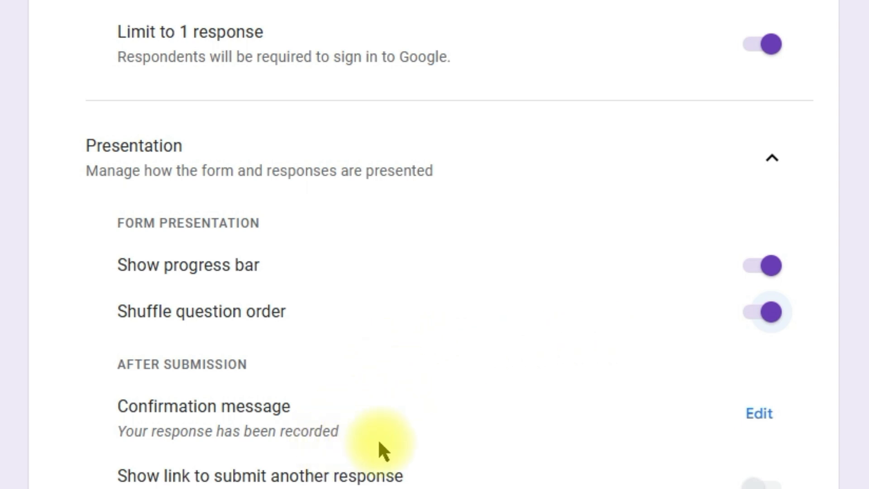
pyautogui.scroll(-2, 543, 425)
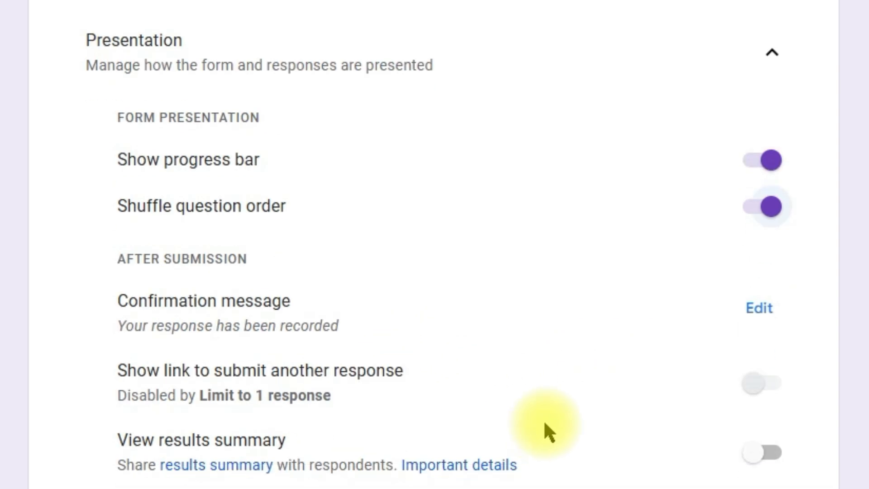
pyautogui.click(758, 309)
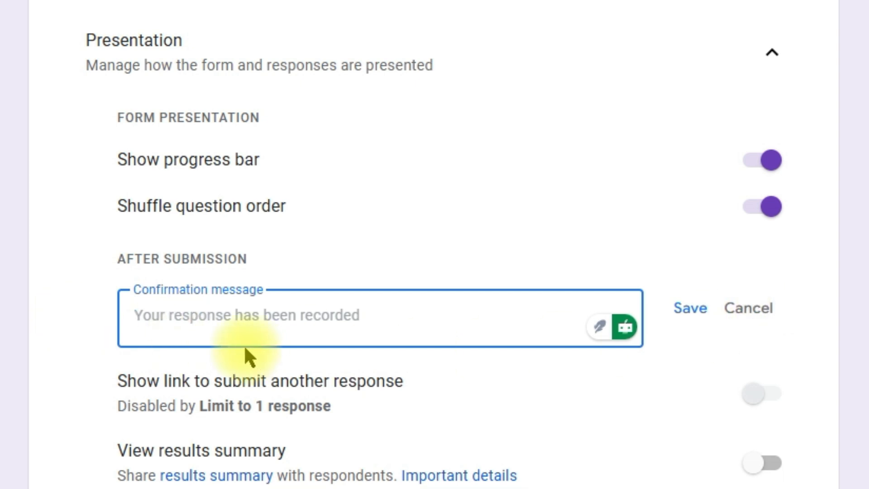
pyautogui.write('You have completed your examination. All the Best!')
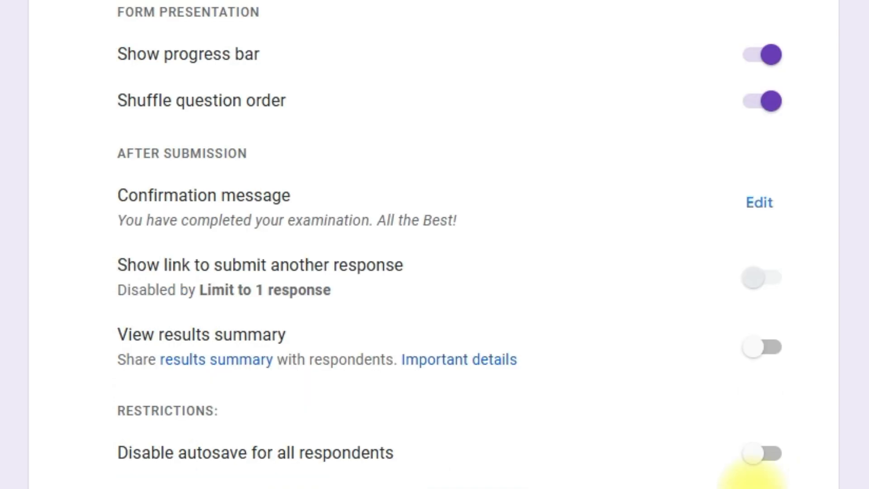
# Expand the form defaults and question defaults, and make questions required by default.
pyautogui.scroll(-2, 747, 461)
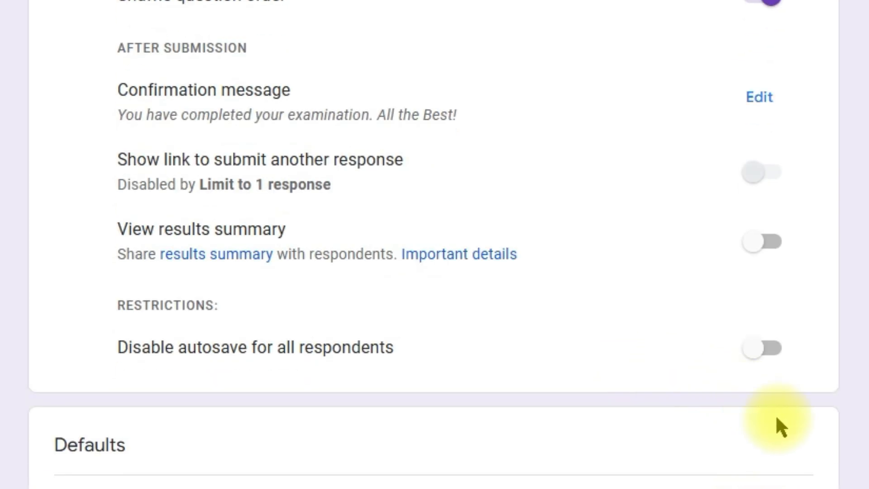
pyautogui.scroll(-3, 762, 411)
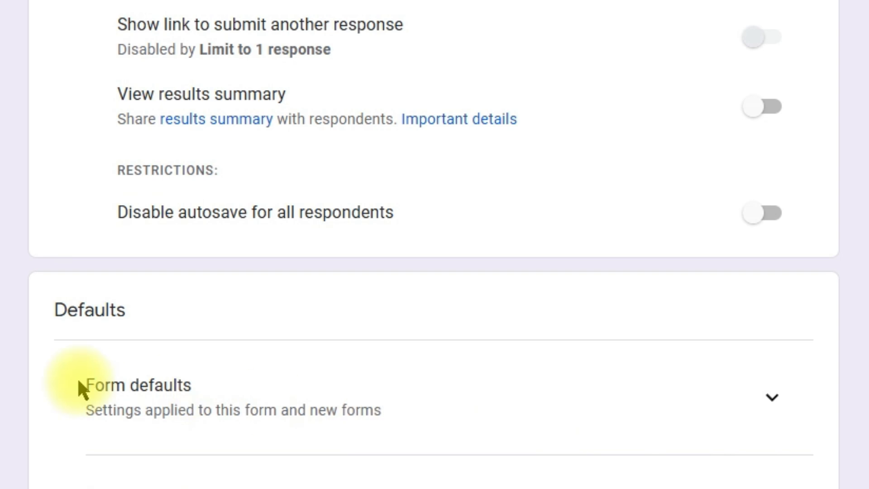
pyautogui.click(776, 409)
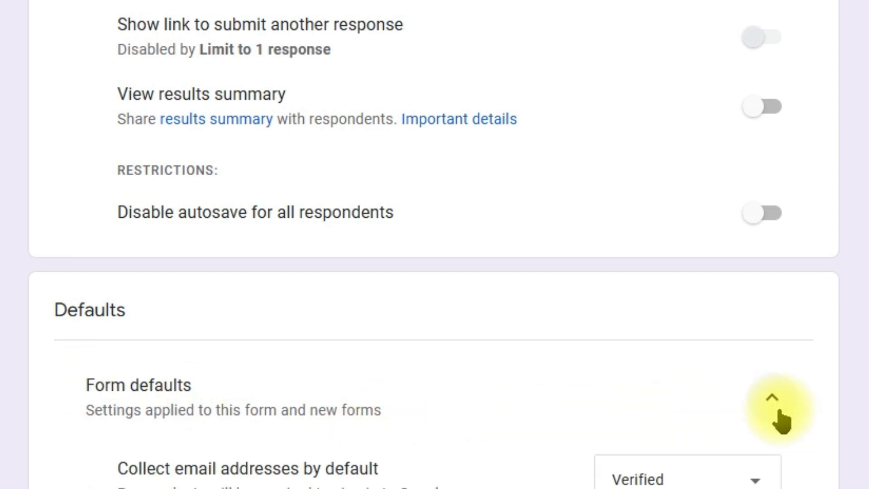
pyautogui.scroll(-2, 814, 481)
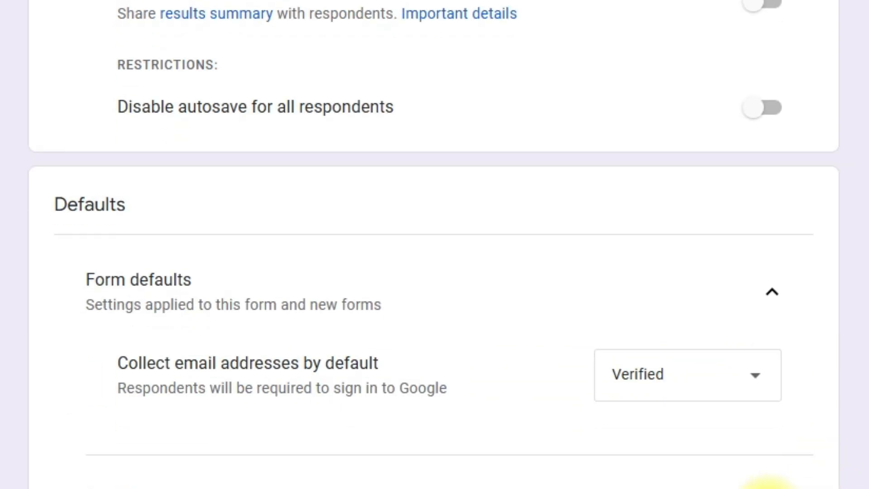
pyautogui.scroll(-3, 779, 485)
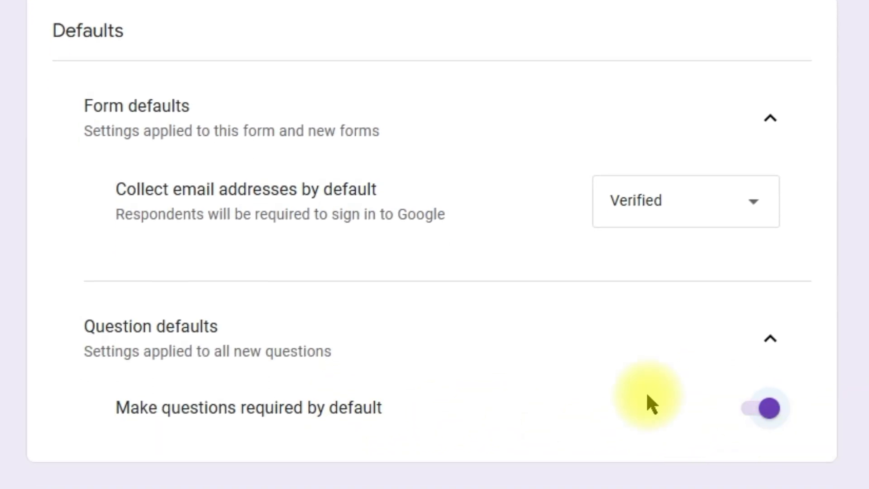
# Check the form's installed add-ons for formLimiter.
pyautogui.scroll(15, 801, 379)
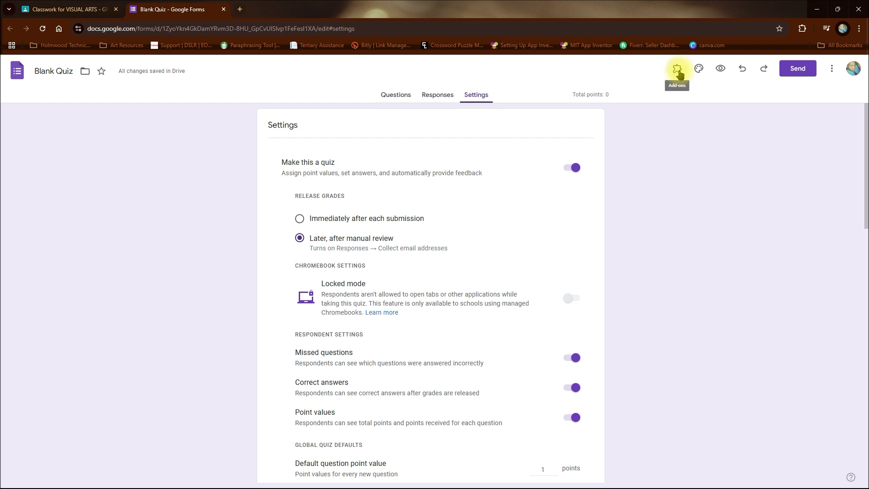
pyautogui.click(678, 72)
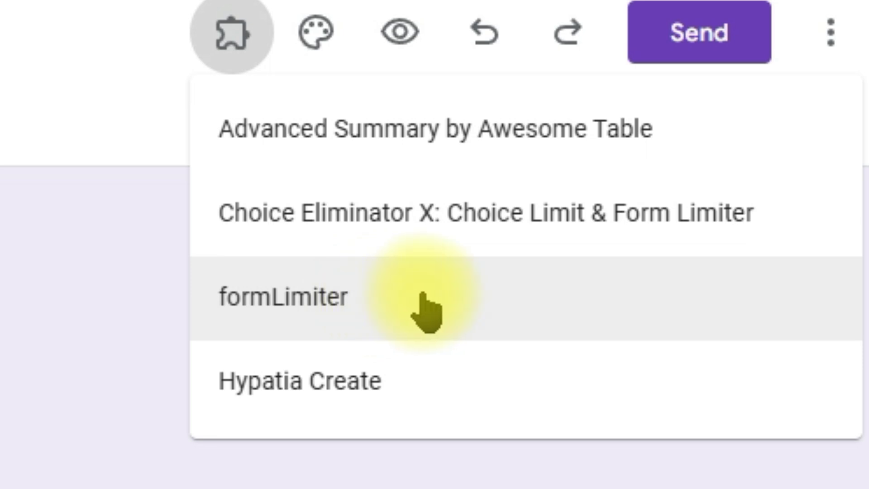
pyautogui.click(731, 485)
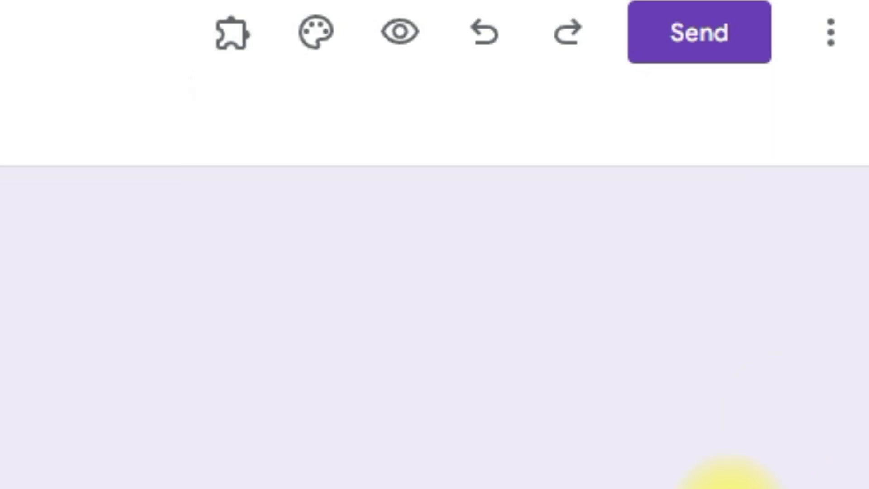
# Search the Google Workspace Marketplace for "formlimiter" and view the formLimiter add-on's page.
pyautogui.click(831, 45)
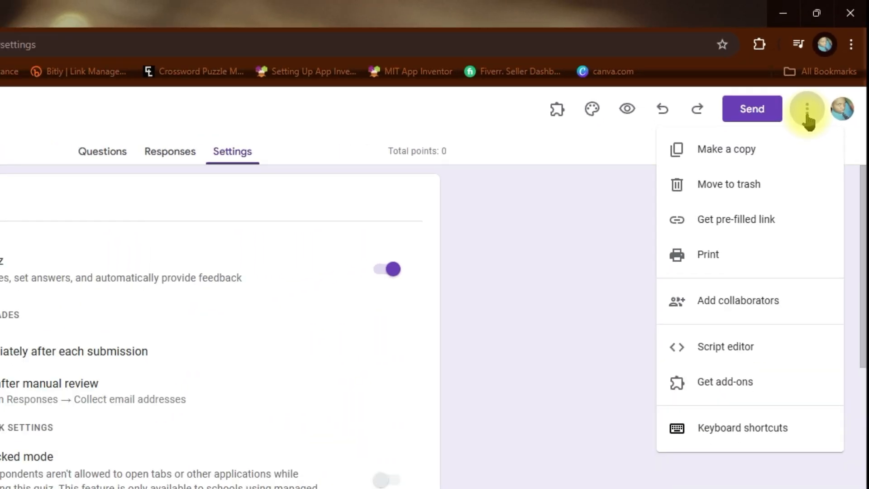
pyautogui.click(740, 382)
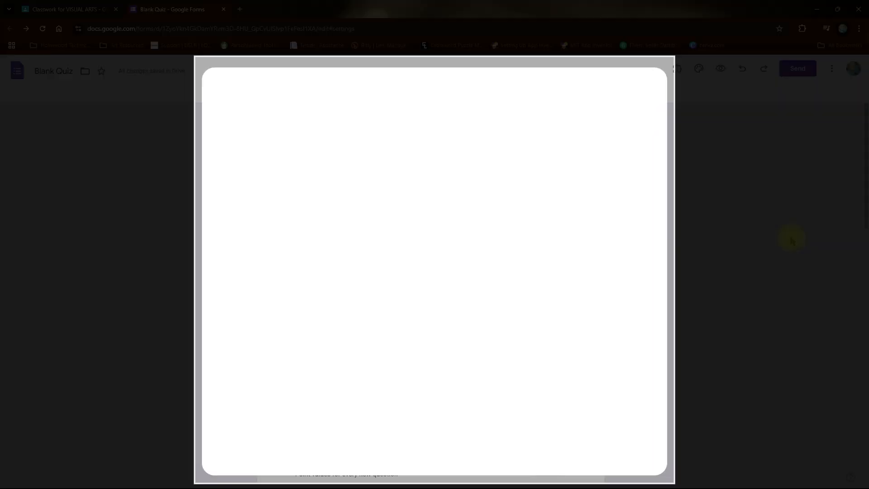
pyautogui.click(469, 89)
pyautogui.write('f')
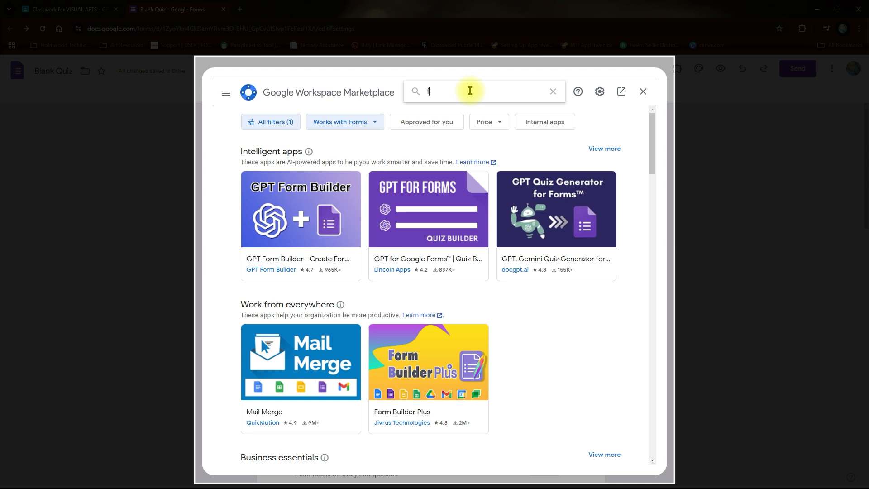
pyautogui.write('ormlim')
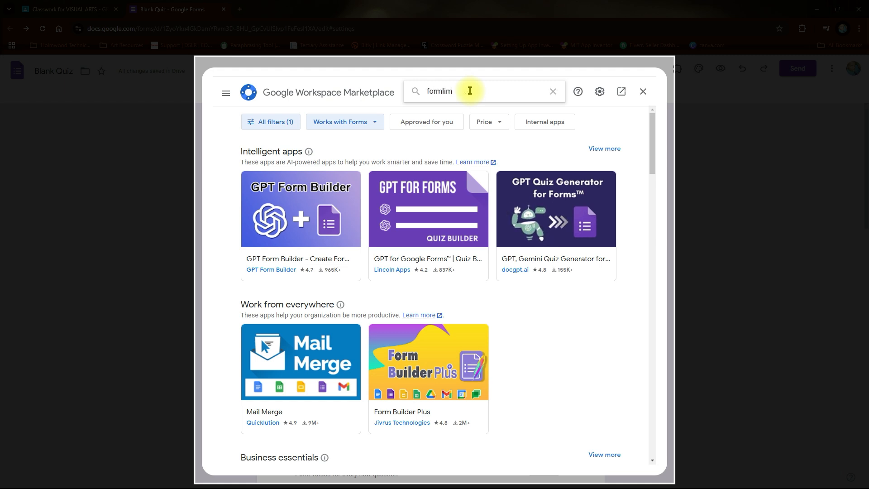
pyautogui.write('iter')
pyautogui.press('Return')
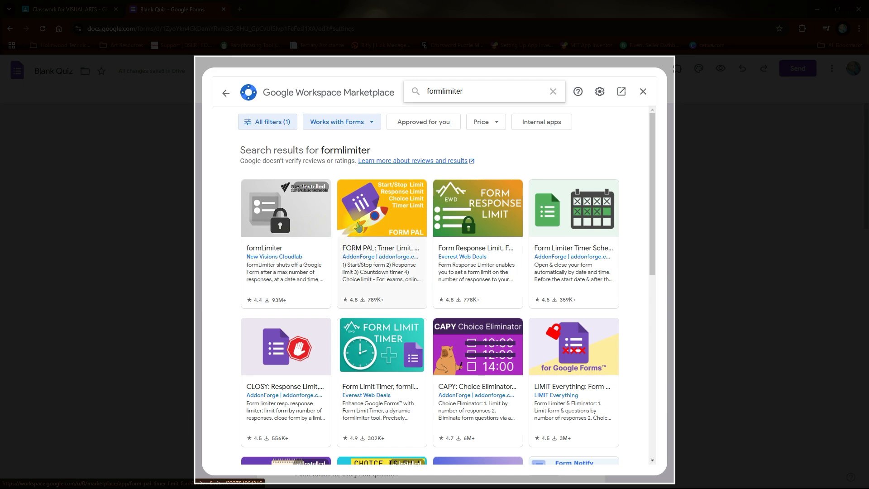
pyautogui.click(317, 230)
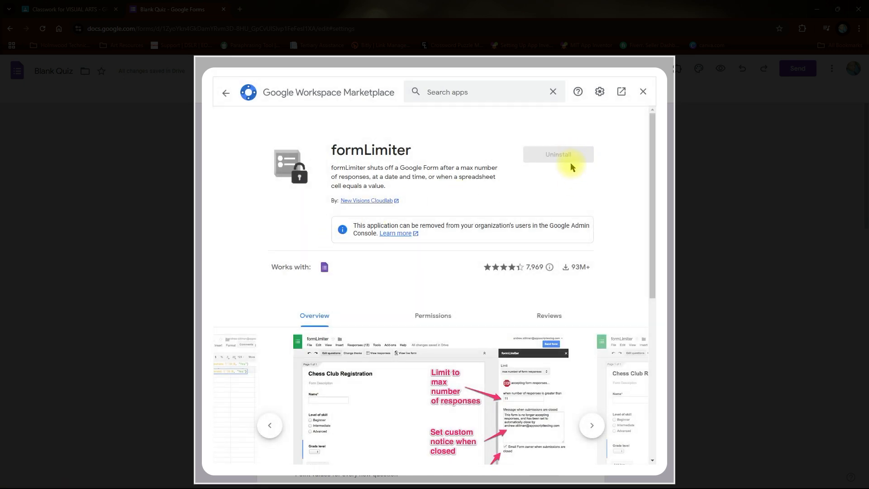
pyautogui.click(643, 93)
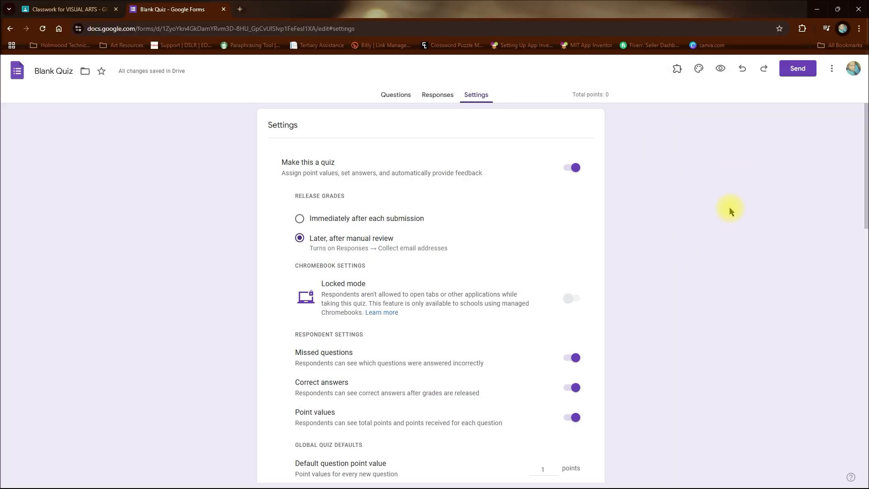
# Try to launch the formLimiter add-on from the form's installed add-ons.
pyautogui.click(676, 69)
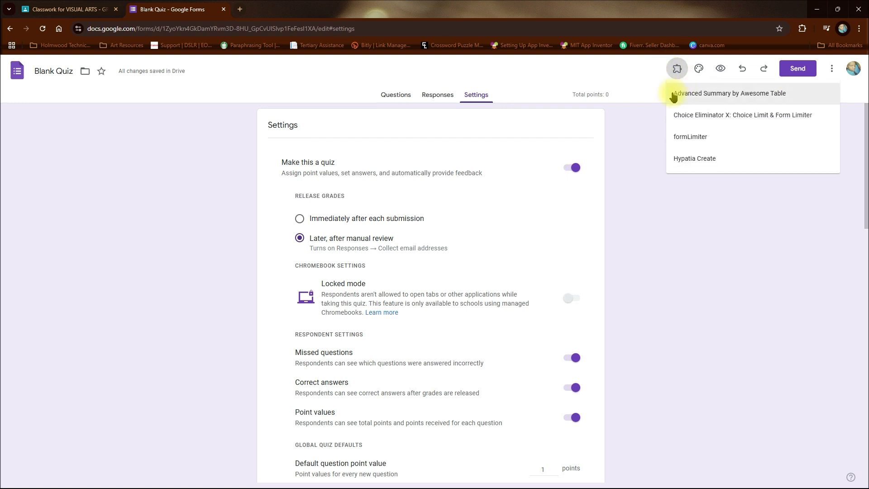
pyautogui.click(712, 141)
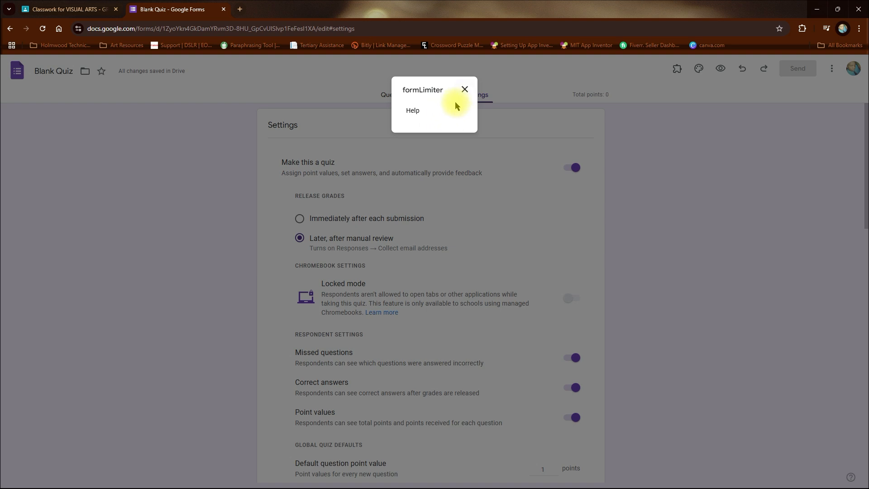
pyautogui.click(464, 90)
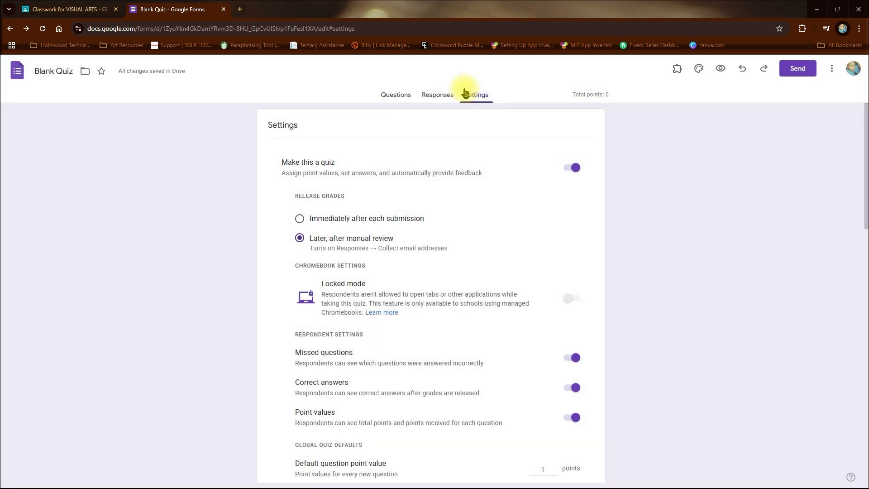
# Reload the form page and try launching the formLimiter add-on again.
pyautogui.click(43, 30)
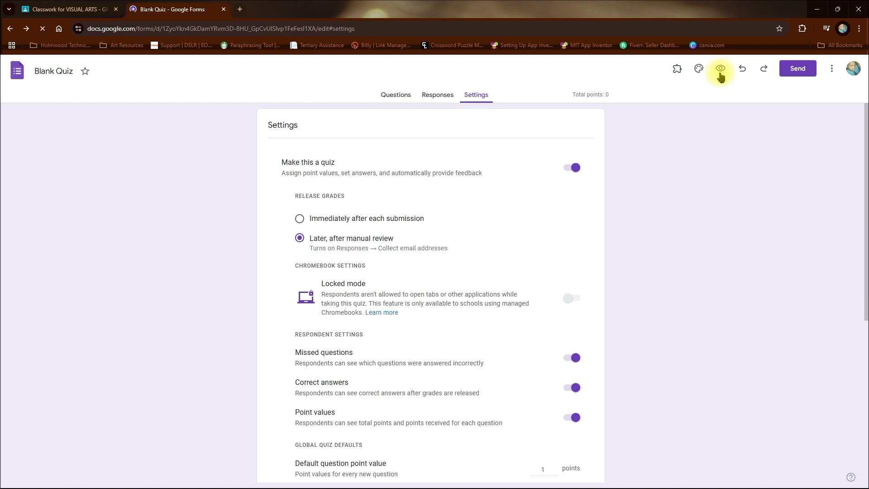
pyautogui.click(678, 70)
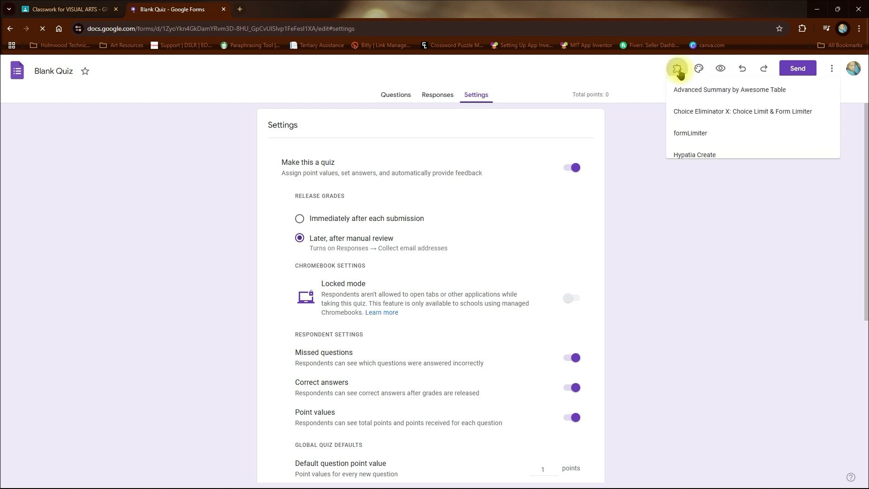
pyautogui.click(694, 137)
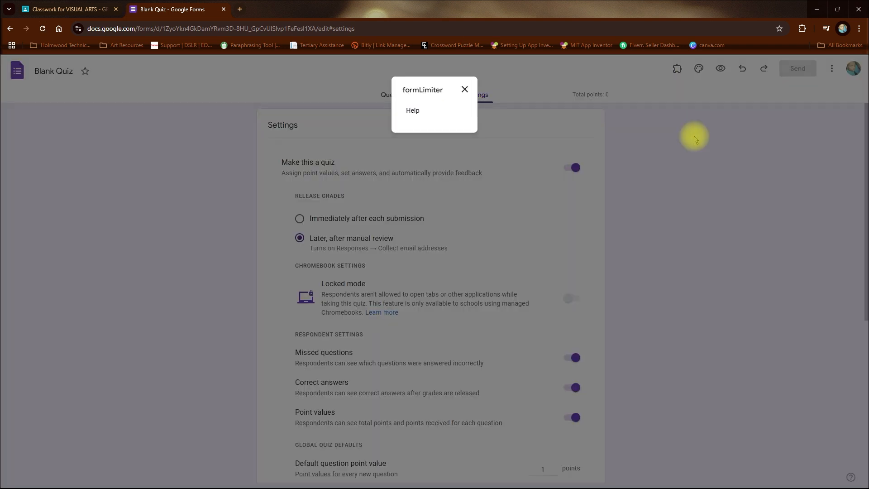
pyautogui.click(465, 91)
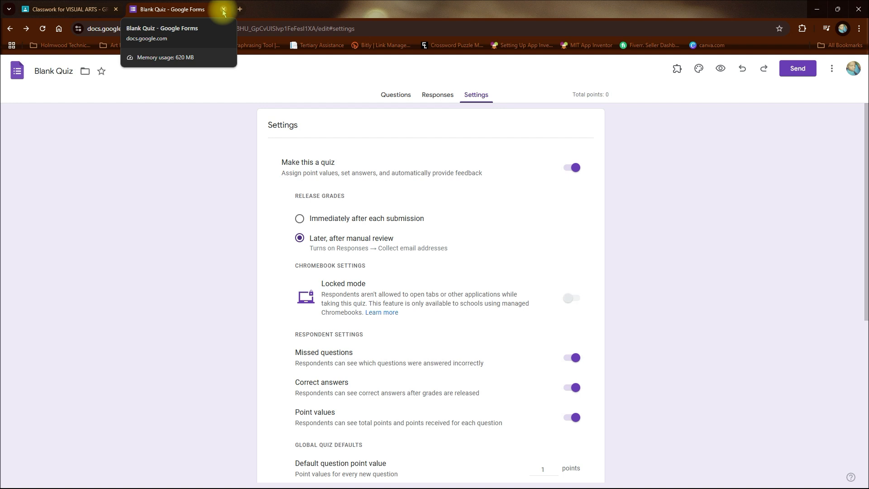
# Close and reopen the Blank Quiz form from the Classroom assignment, and open formLimiter's Set limit option.
pyautogui.click(223, 10)
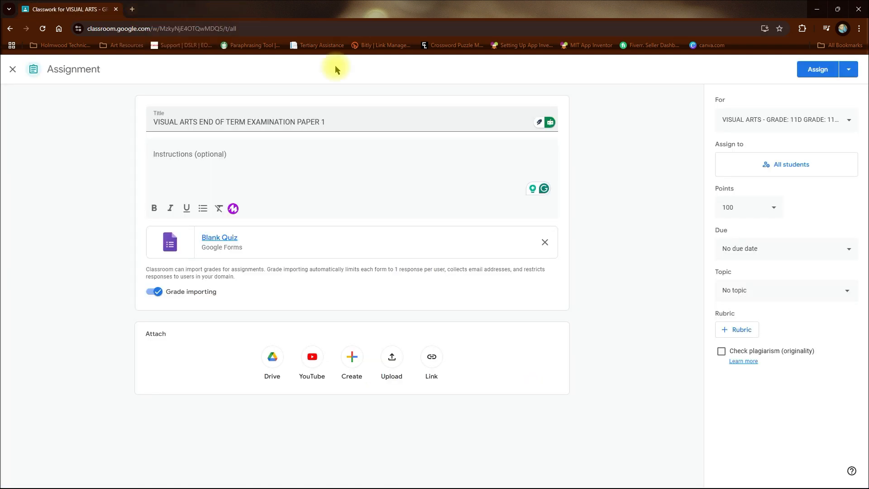
pyautogui.click(222, 237)
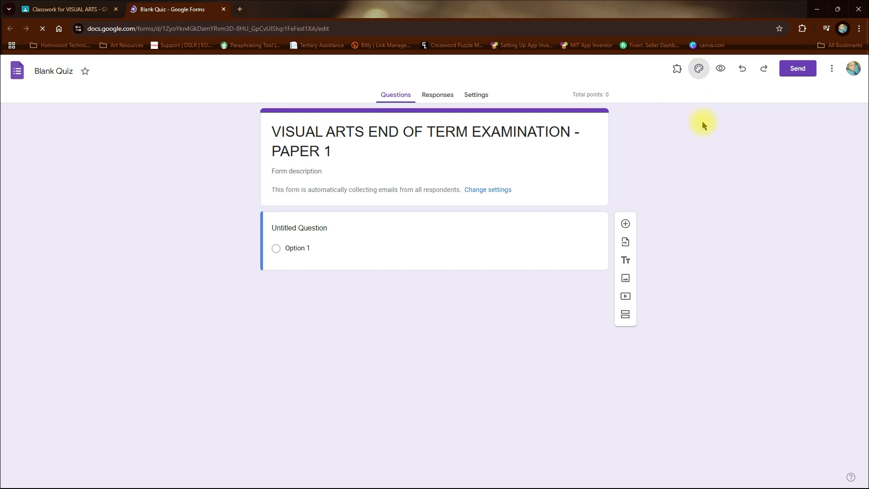
pyautogui.click(676, 72)
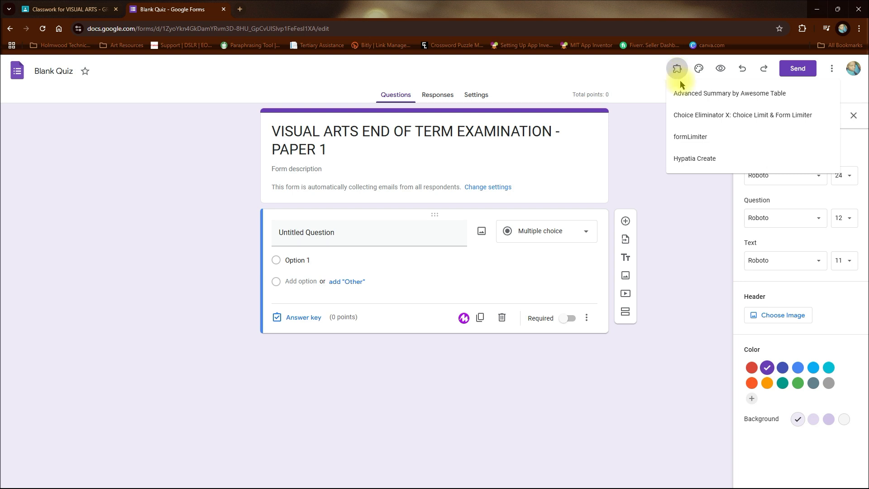
pyautogui.click(697, 137)
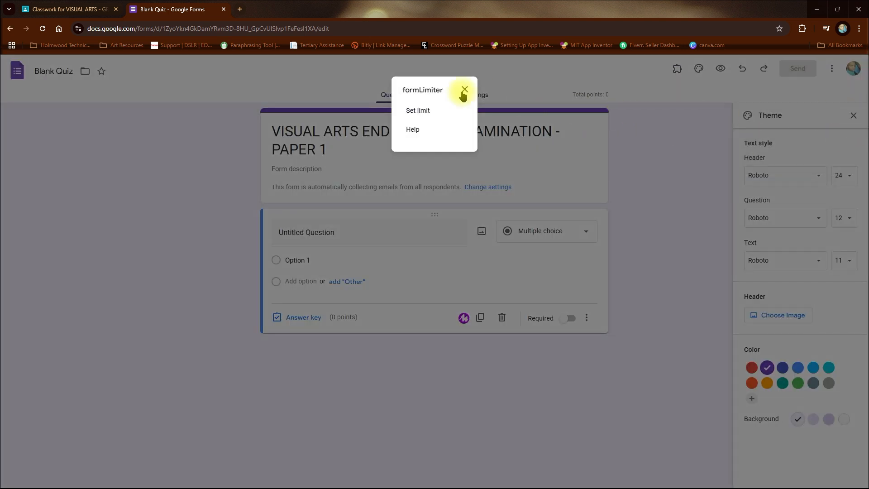
pyautogui.click(426, 112)
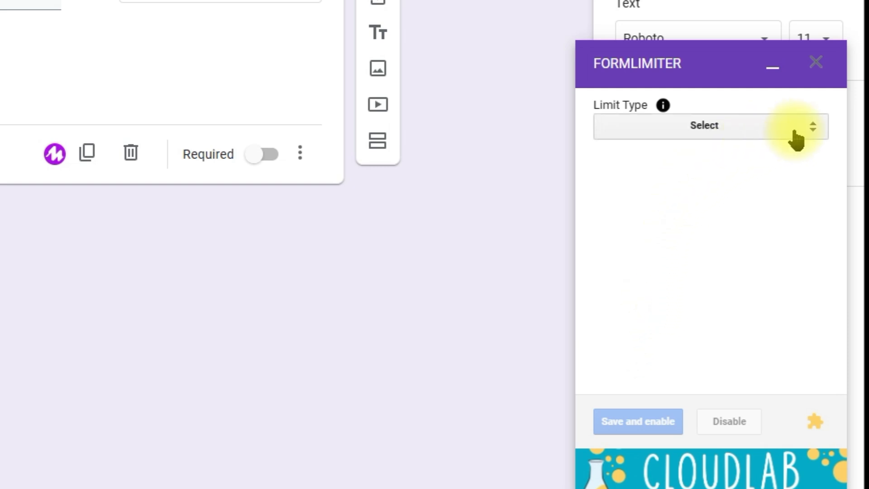
# Set the formLimiter limit type to date and time, with the closing date 01/06/2025.
pyautogui.click(816, 133)
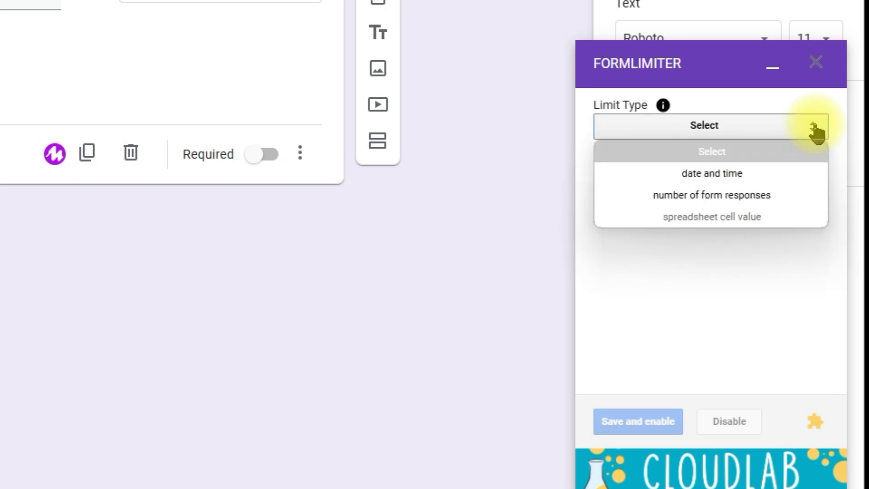
pyautogui.click(726, 175)
pyautogui.click(691, 207)
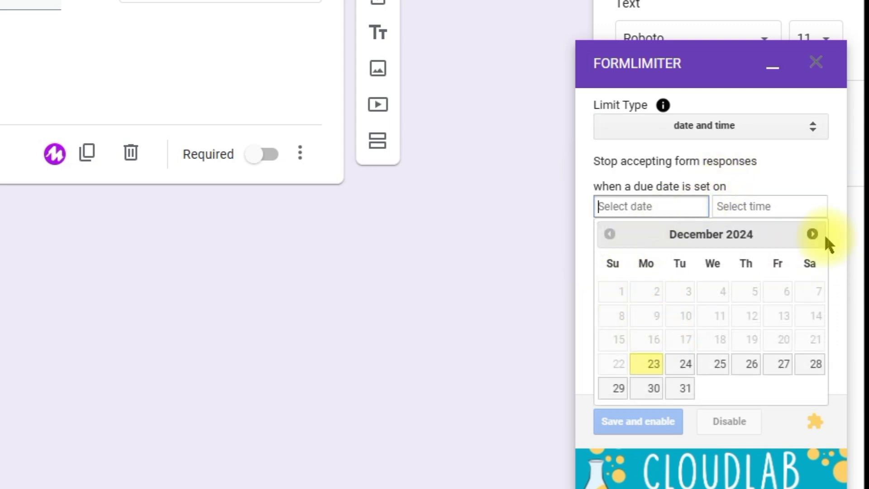
pyautogui.click(812, 234)
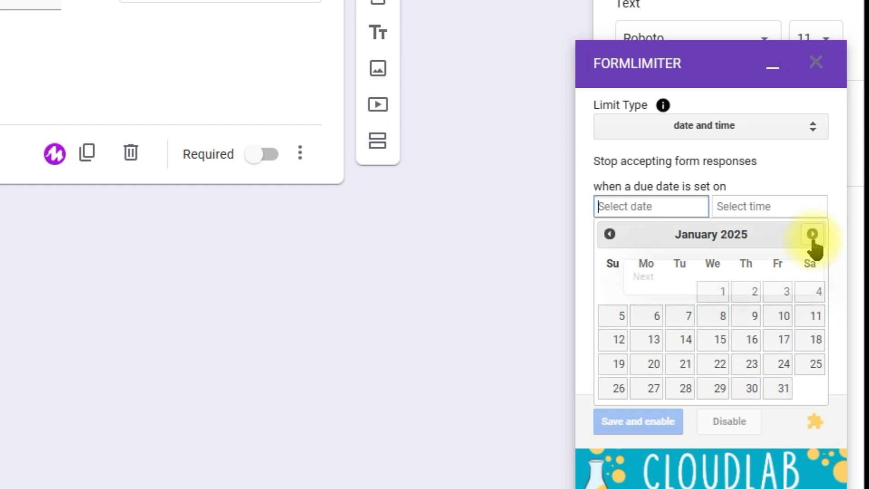
pyautogui.click(653, 320)
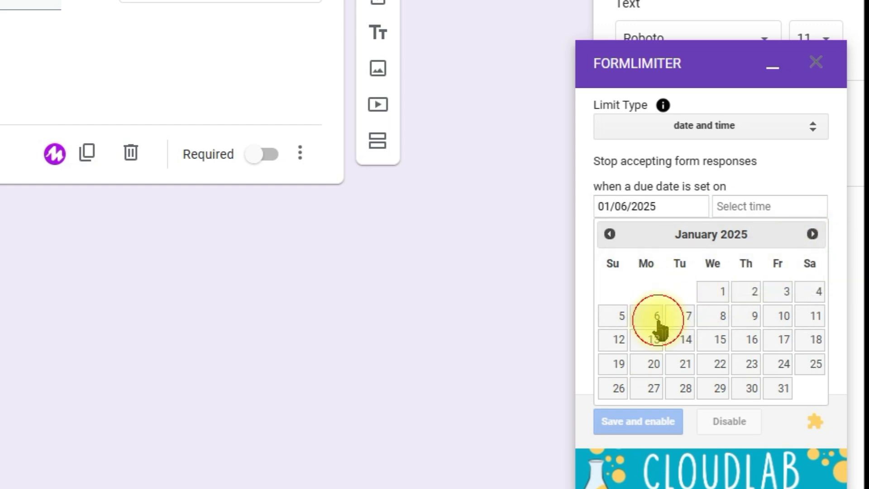
# Set the formLimiter closing time to 10:00 AM.
pyautogui.click(805, 210)
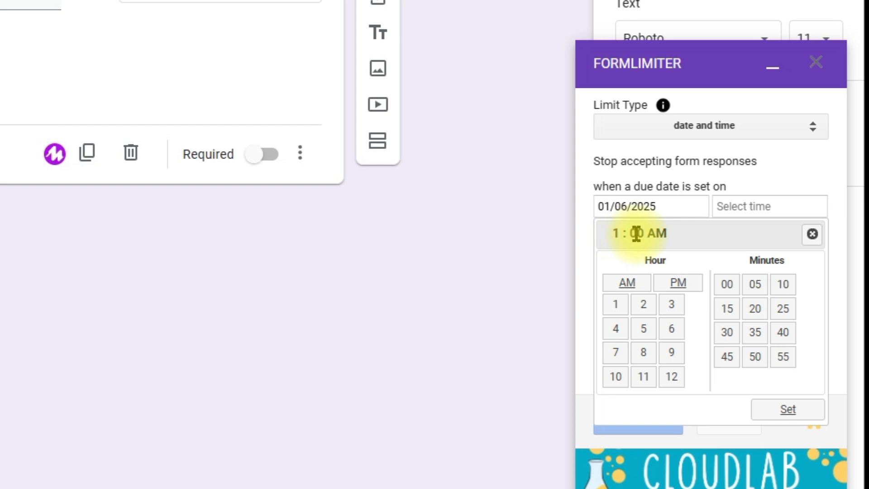
pyautogui.click(620, 233)
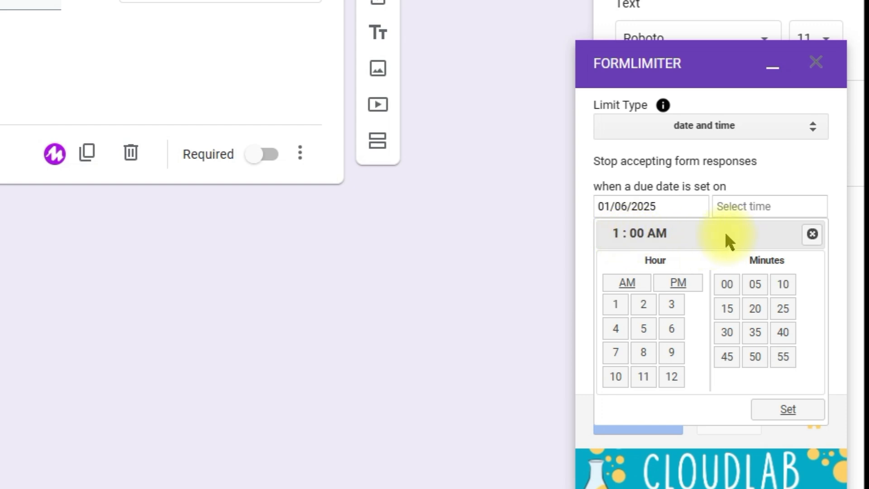
pyautogui.click(616, 377)
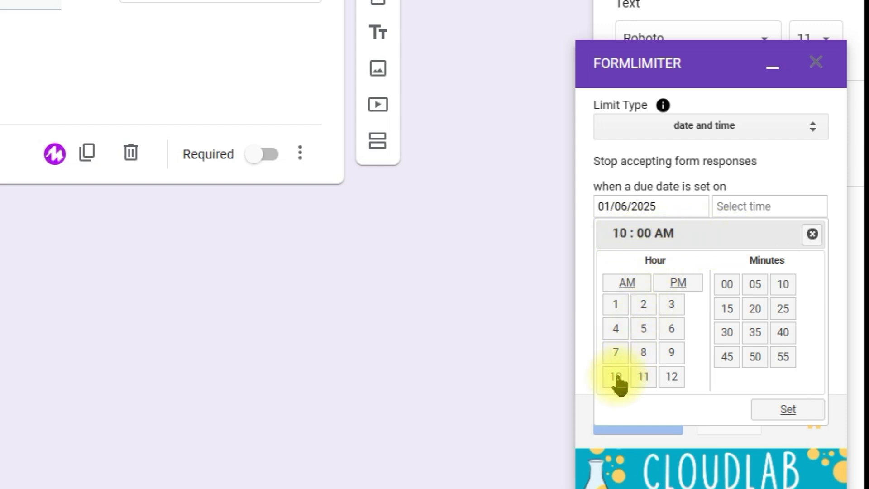
pyautogui.click(791, 411)
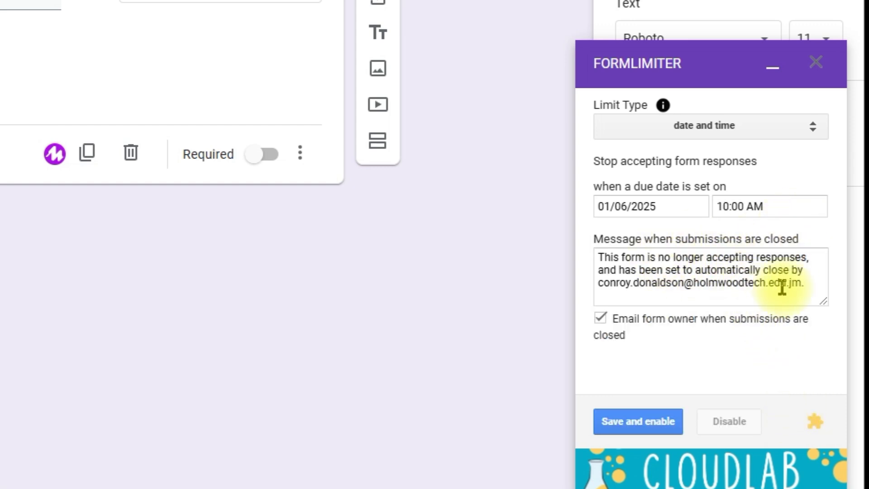
# Replace the closed-submissions message with "Your time has expired.", save and enable the limit, and minimise formLimiter.
pyautogui.moveTo(597, 257); pyautogui.dragTo(748, 283)
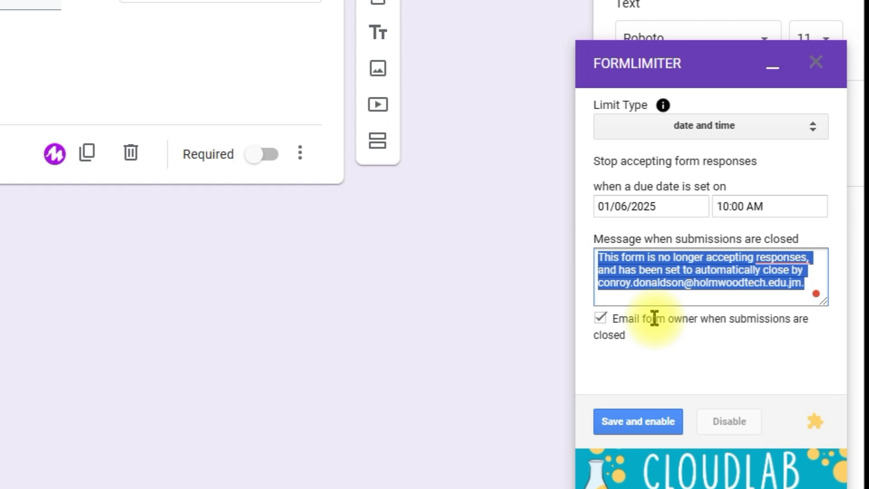
pyautogui.write('Your time has expired.')
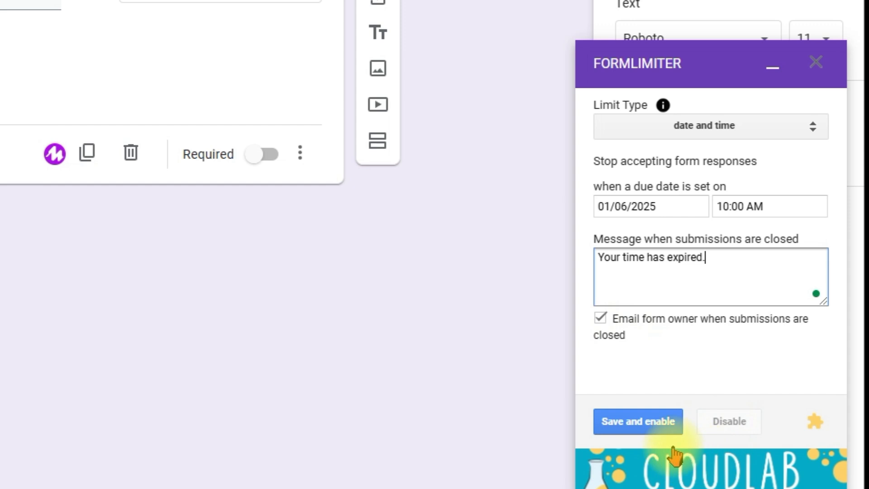
pyautogui.click(667, 420)
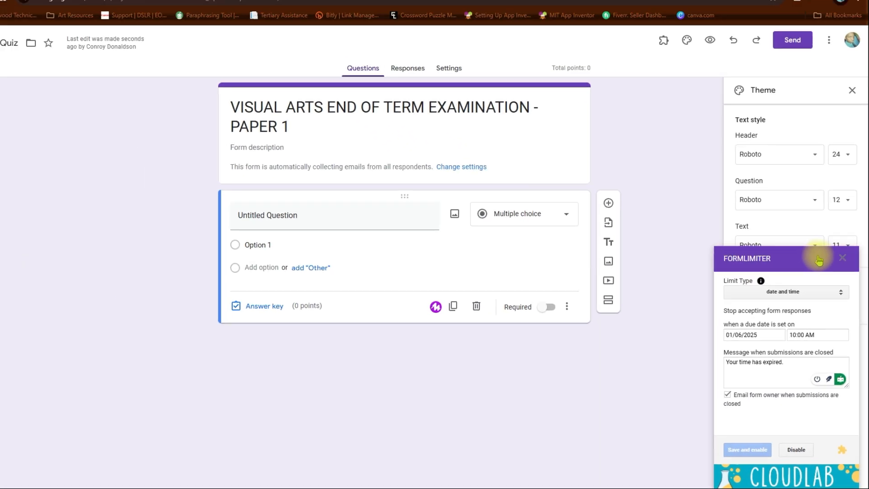
pyautogui.click(806, 208)
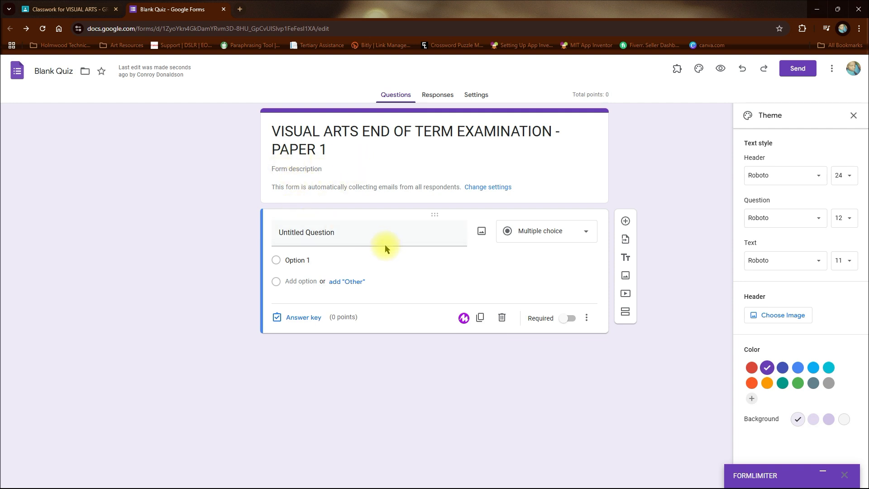
# Replace the untitled question's text with "Which of the following is not a colour scheme?".
pyautogui.tripleClick(417, 235)
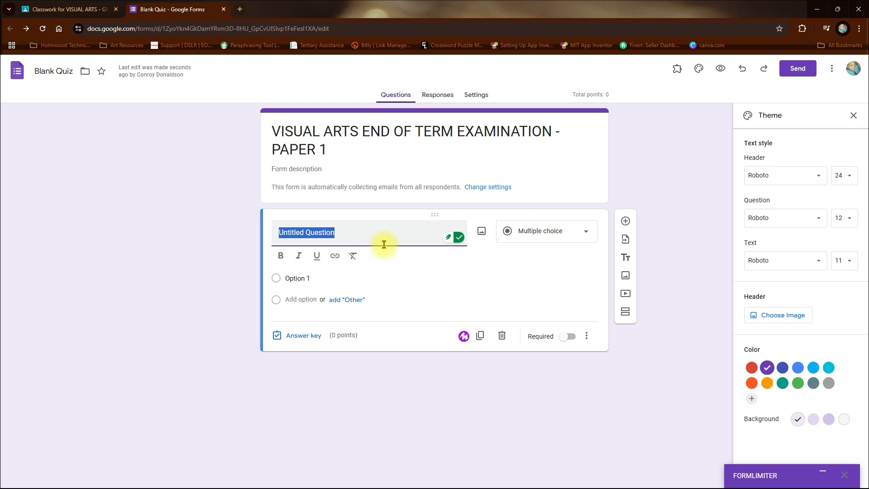
pyautogui.write('Which of the')
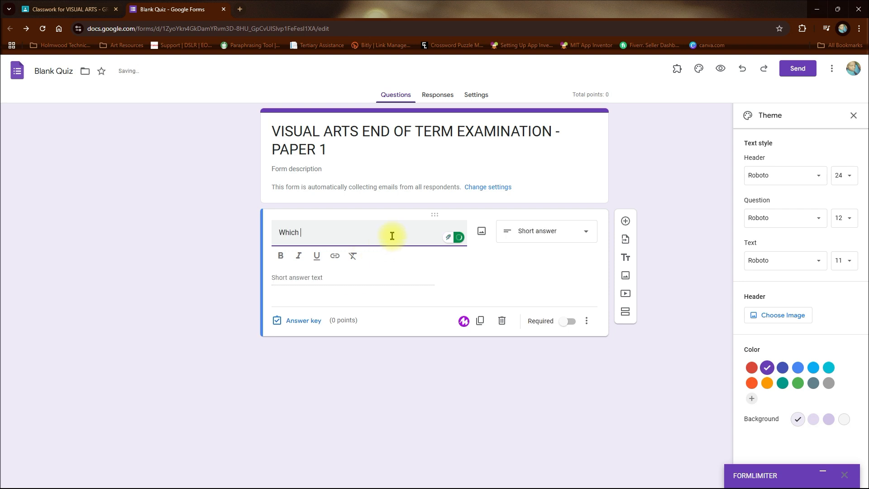
pyautogui.write('ot ')
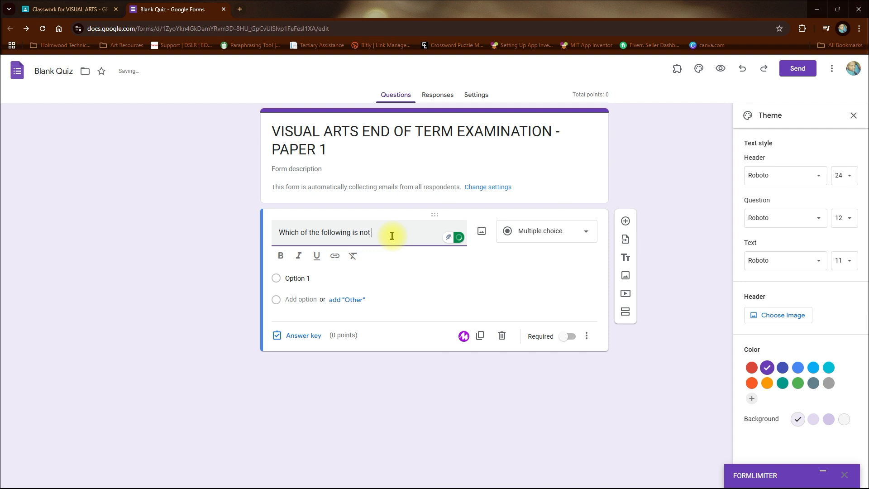
pyautogui.write('a colour scheme?')
# Fill in the colour scheme question's options: Primary Colours, Monochromatic Colours, Warm Colours and Analogous Colours.
pyautogui.click(319, 281)
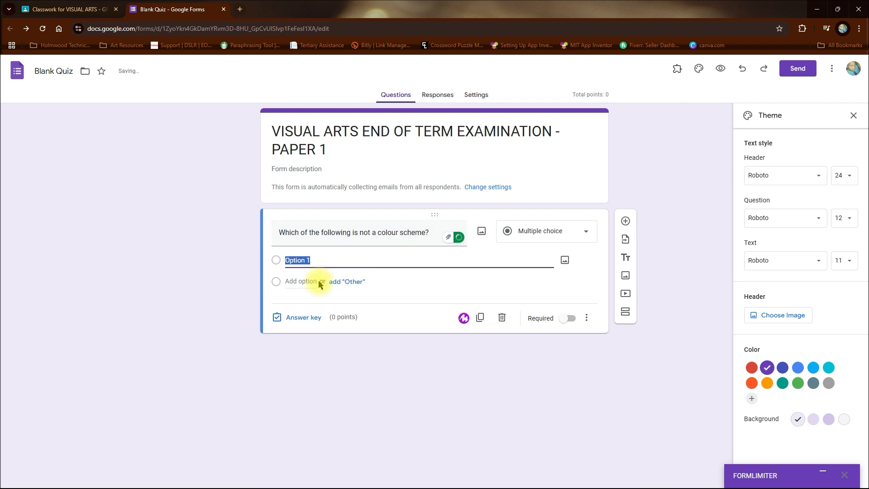
pyautogui.write('Primary Colours')
pyautogui.click(318, 282)
pyautogui.write('Mo')
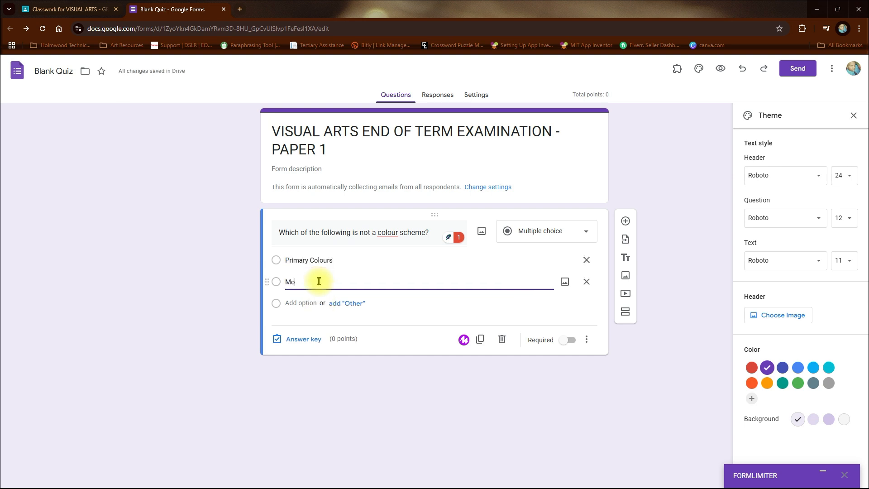
pyautogui.write('nochromatic Colours')
pyautogui.press('Return')
pyautogui.write('Warm Colours')
pyautogui.press('Return')
pyautogui.write('Ana')
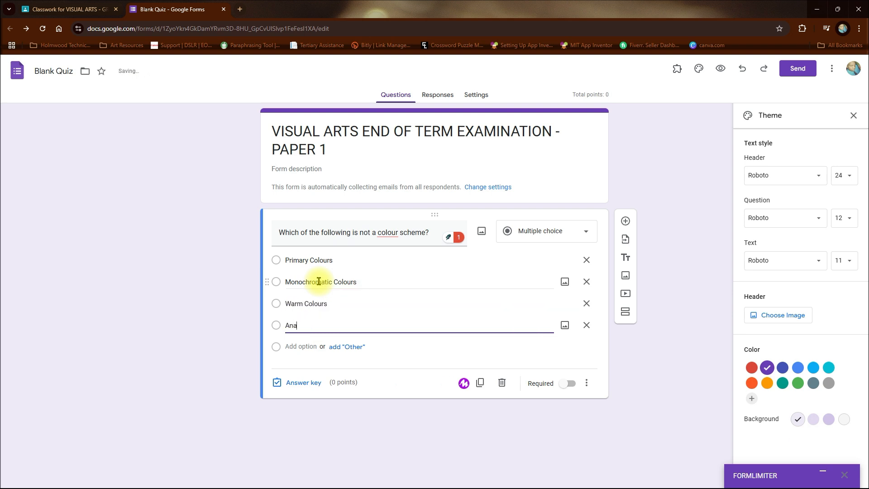
pyautogui.write('logous Colours')
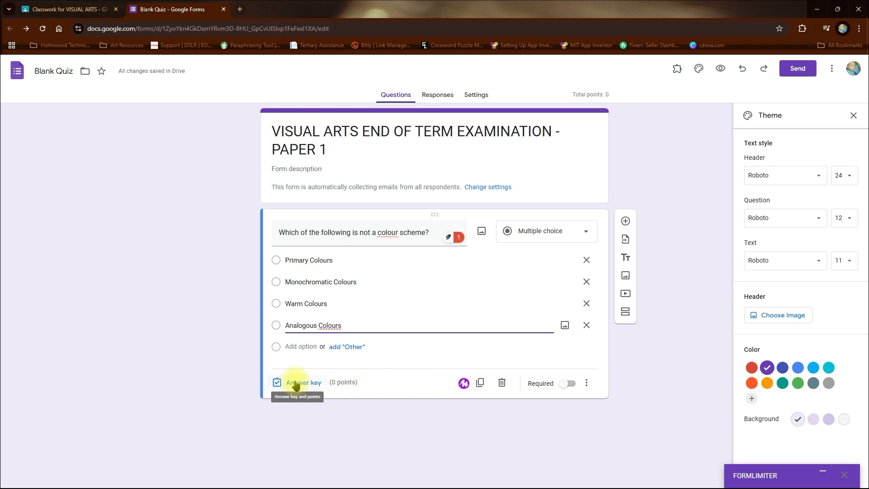
# Mark Primary Colours as the correct answer to the colour scheme question, worth 1 point.
pyautogui.click(295, 383)
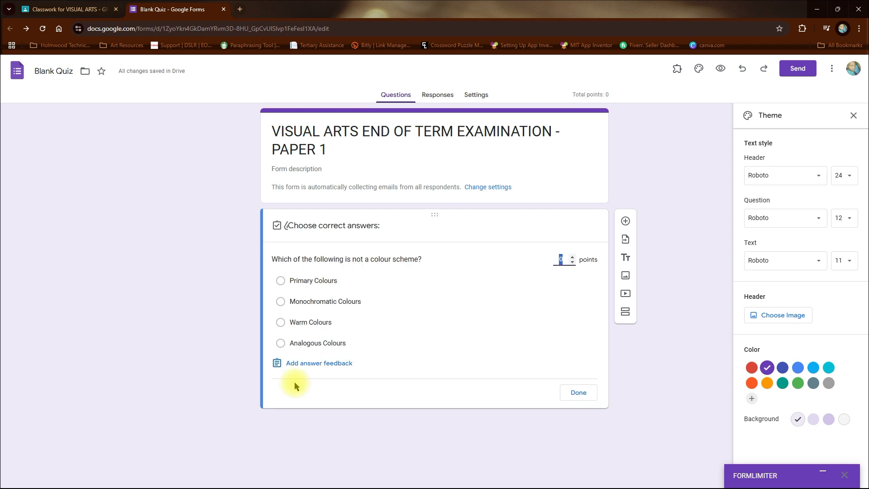
pyautogui.click(281, 281)
pyautogui.click(572, 256)
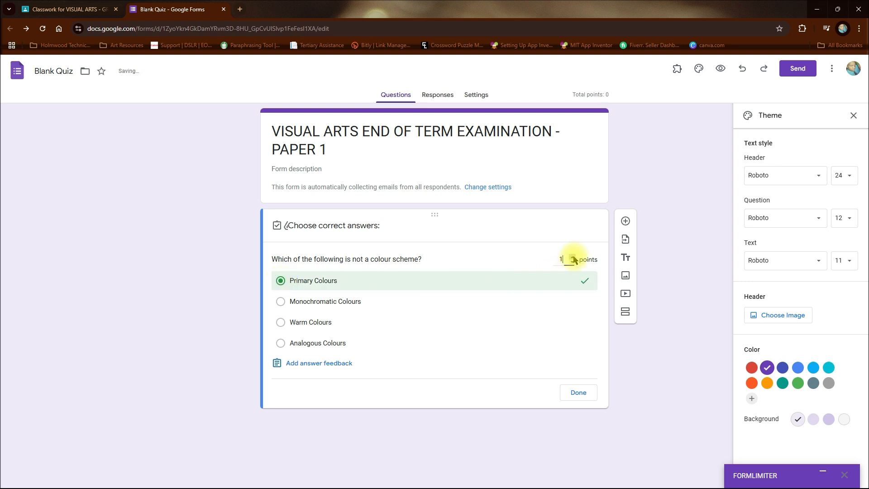
pyautogui.click(573, 396)
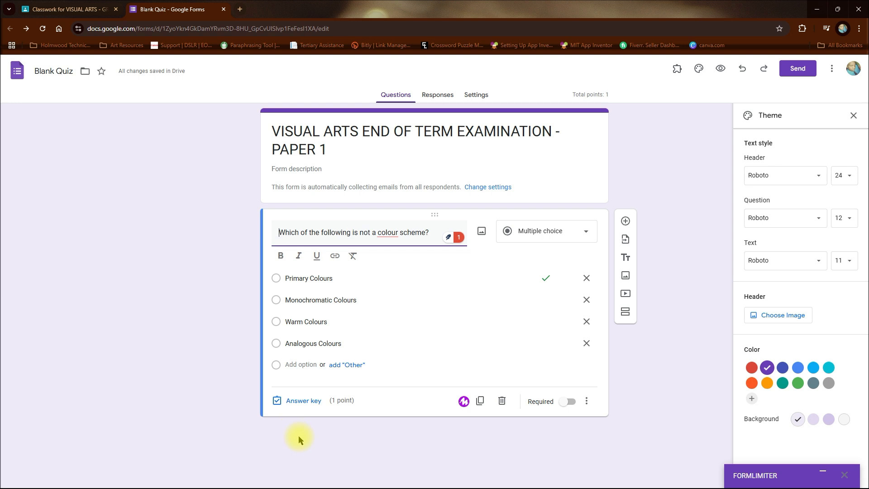
# Add a second question reading "When shading, the place where the light touches the object is know as".
pyautogui.click(625, 221)
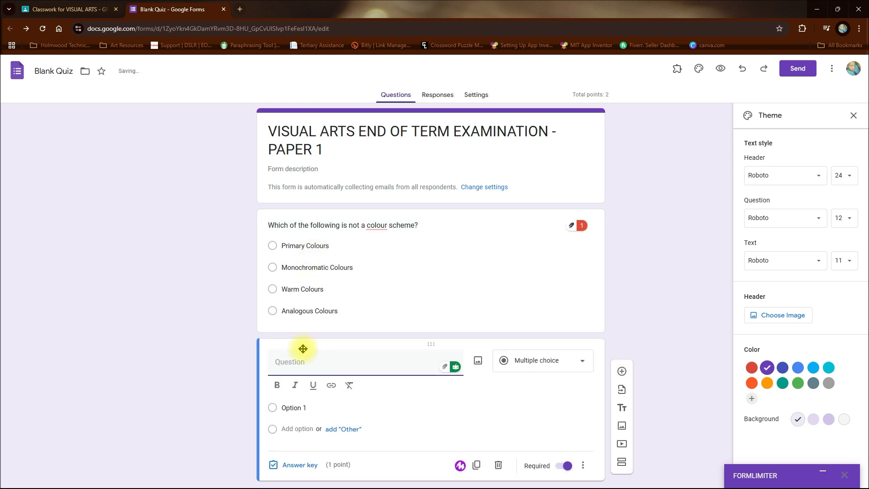
pyautogui.write('When shading, the place where the light touches the object is know')
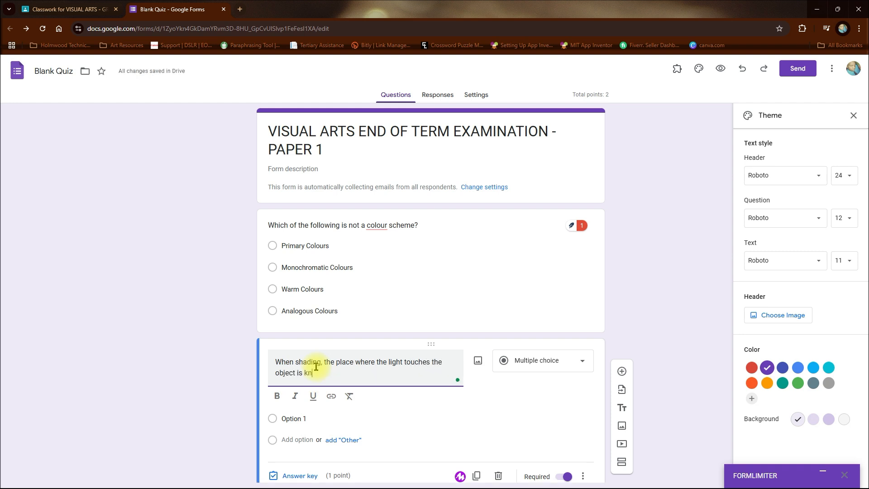
# Fill in the shading question's options: Cast Shadow, Core Shadow, Highlight and Reflected Light.
pyautogui.click(324, 417)
pyautogui.write('Thst Shadow')
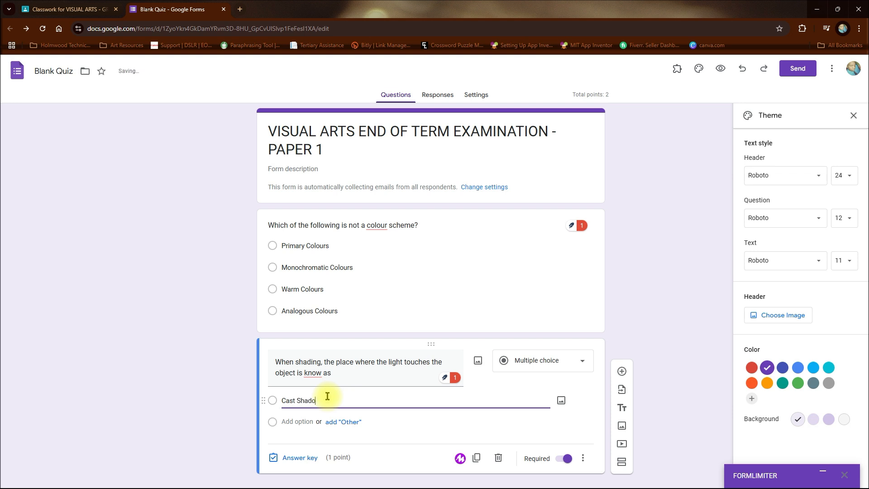
pyautogui.press('Return')
pyautogui.write('C')
pyautogui.press('Return')
pyautogui.write('Highlight')
pyautogui.press('Return')
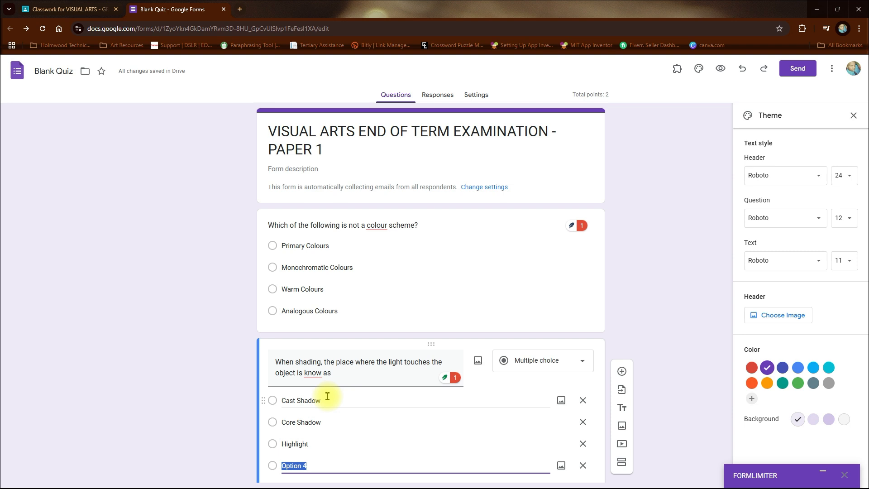
pyautogui.write('Reflected Light')
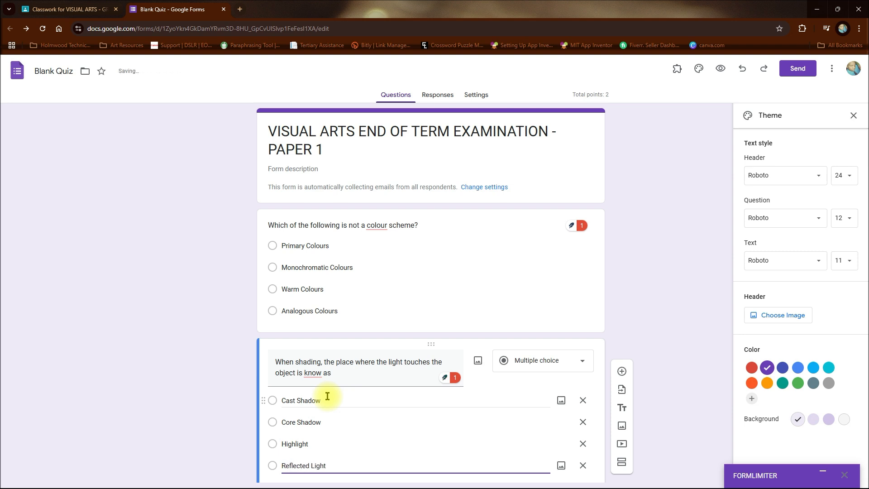
# Mark Highlight as the correct answer in the shading question's answer key.
pyautogui.scroll(-2, 339, 403)
pyautogui.click(292, 438)
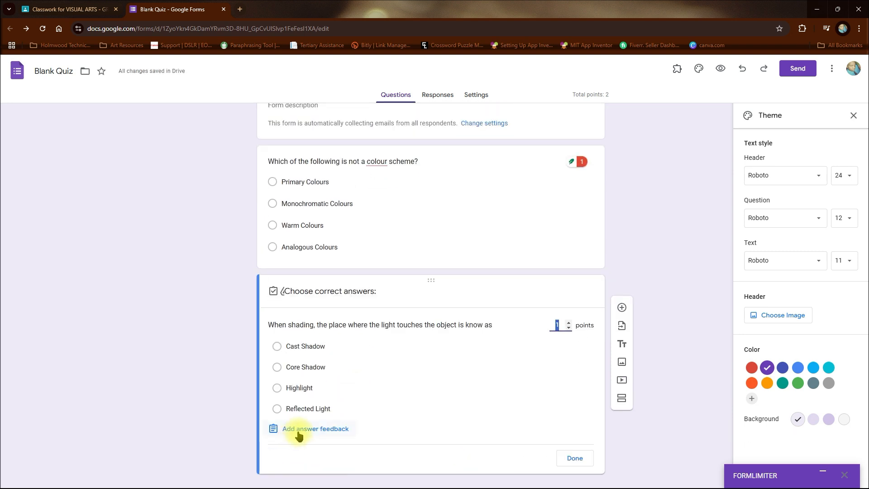
pyautogui.click(281, 388)
pyautogui.click(575, 458)
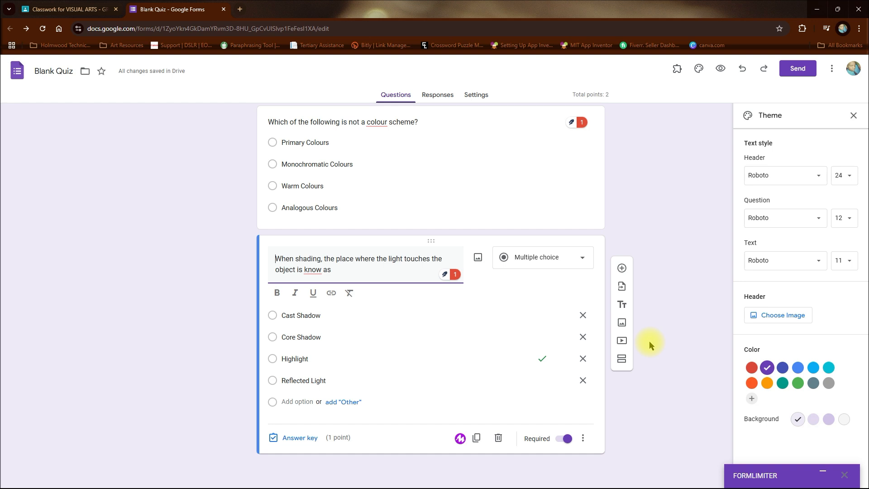
# Add a third, blank multiple-choice question and close the form to return to the Classroom assignment.
pyautogui.click(621, 268)
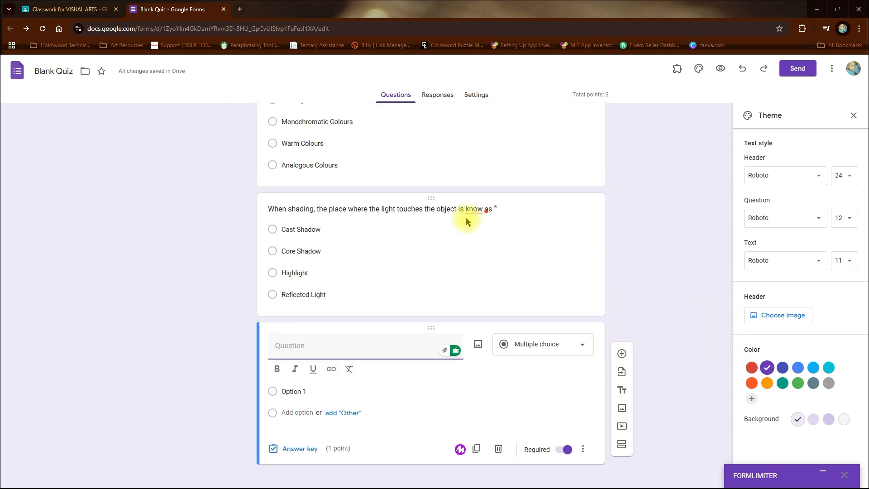
pyautogui.scroll(3, 650, 285)
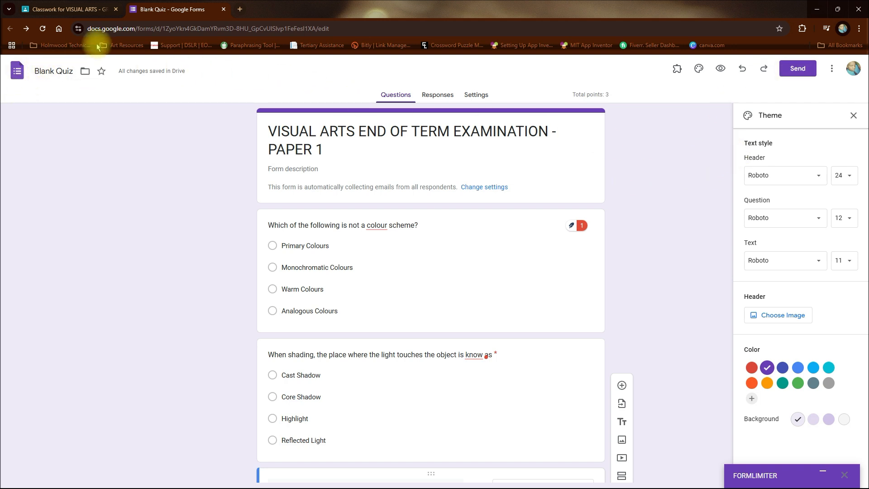
pyautogui.click(223, 9)
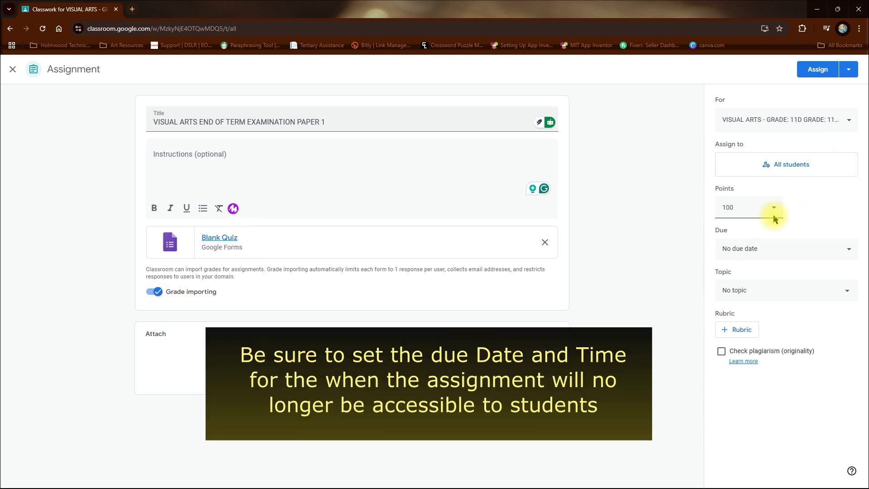
# Set the assignment's due date to 01/06/2025.
pyautogui.click(837, 248)
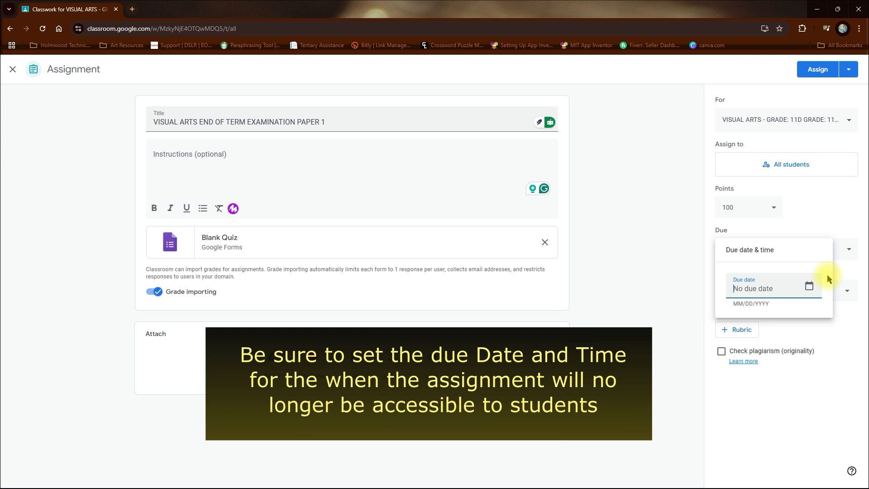
pyautogui.click(808, 286)
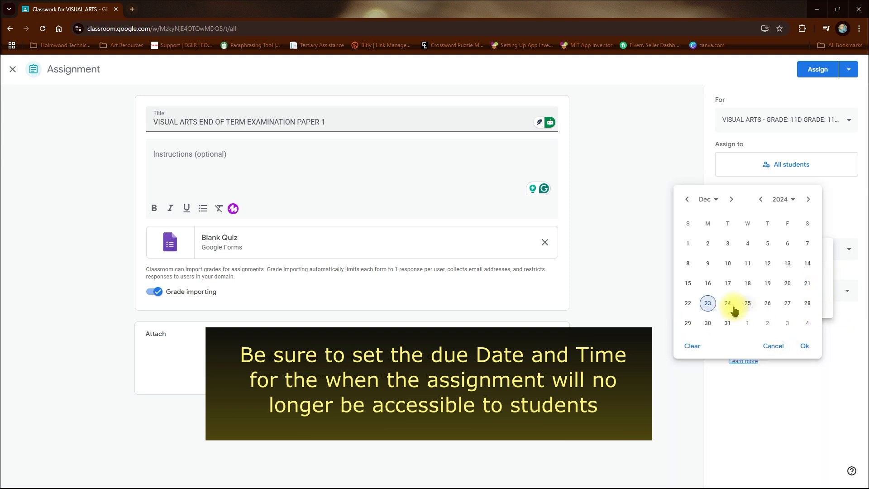
pyautogui.click(731, 199)
pyautogui.click(711, 261)
pyautogui.click(804, 346)
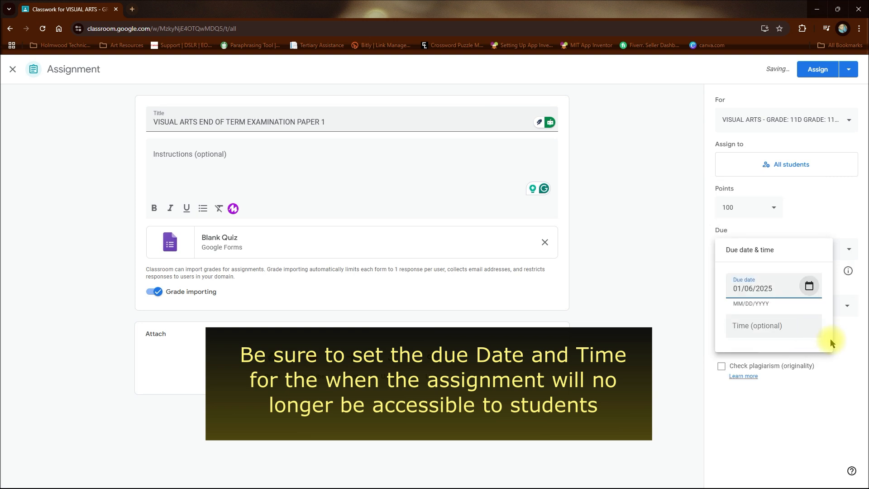
# Set the assignment's due time to 10:00 AM and enable closing submissions after the due date.
pyautogui.click(790, 332)
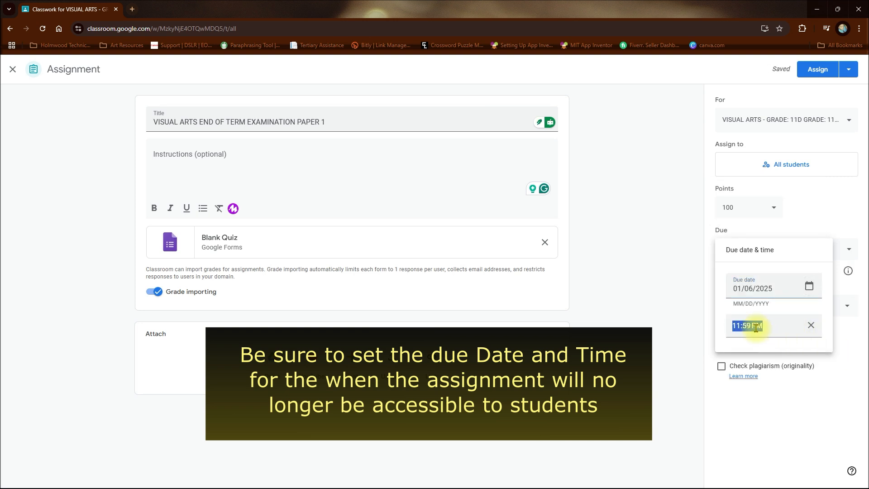
pyautogui.write('10:00AM')
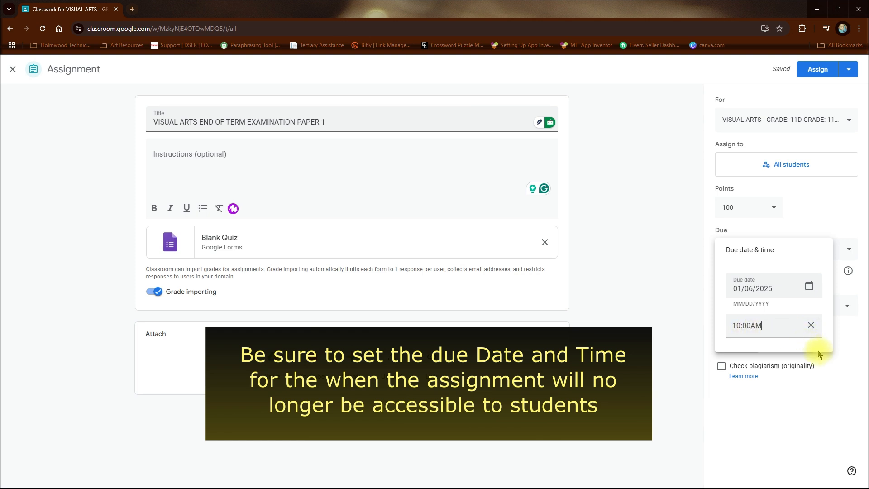
pyautogui.click(844, 357)
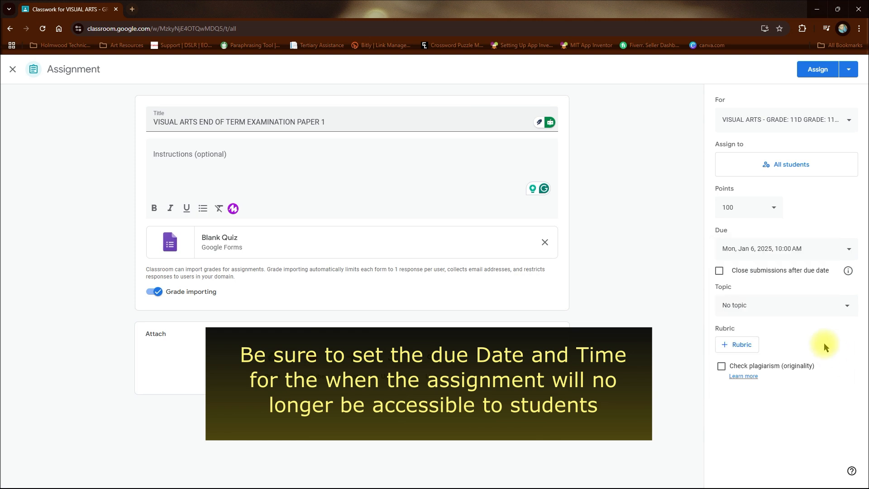
pyautogui.click(719, 271)
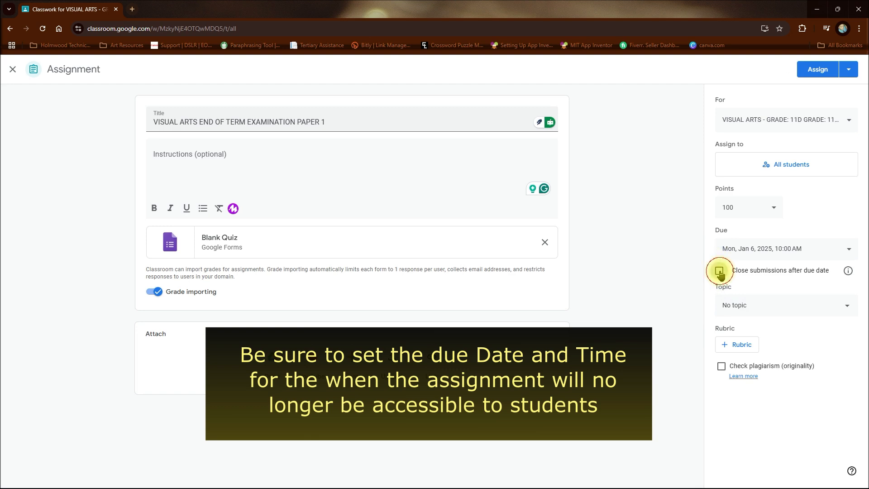
# File the assignment under the EXAMINATION topic and set its scheduled posting time to 8:25 AM.
pyautogui.click(781, 311)
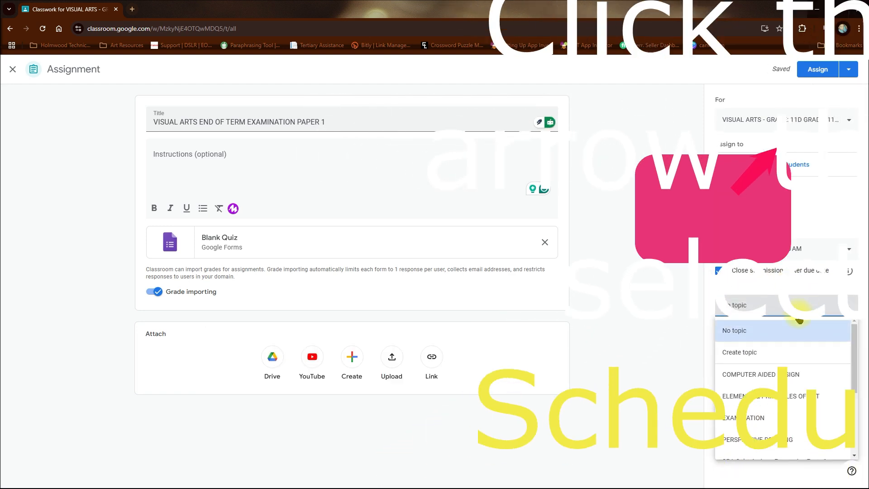
pyautogui.click(775, 418)
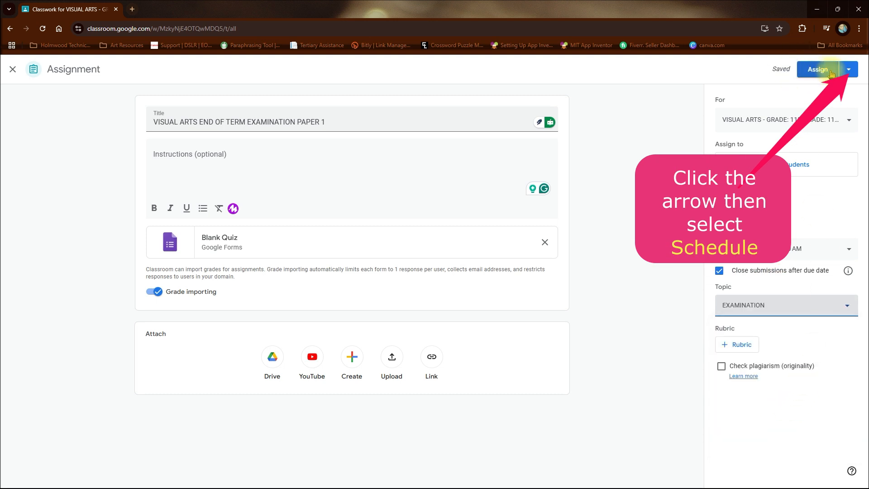
pyautogui.click(847, 72)
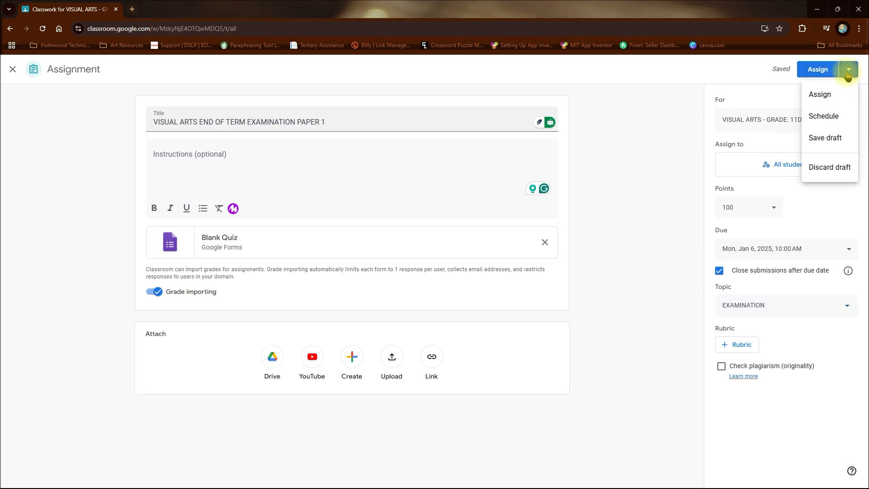
pyautogui.click(837, 118)
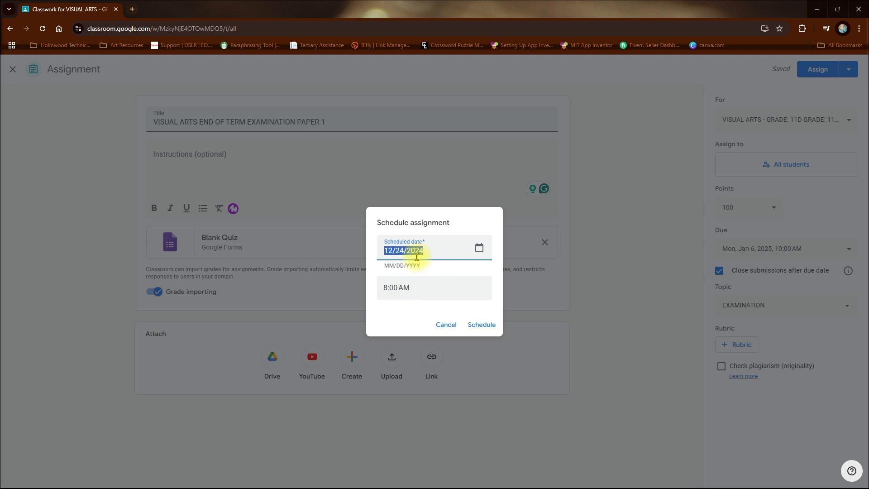
pyautogui.click(394, 293)
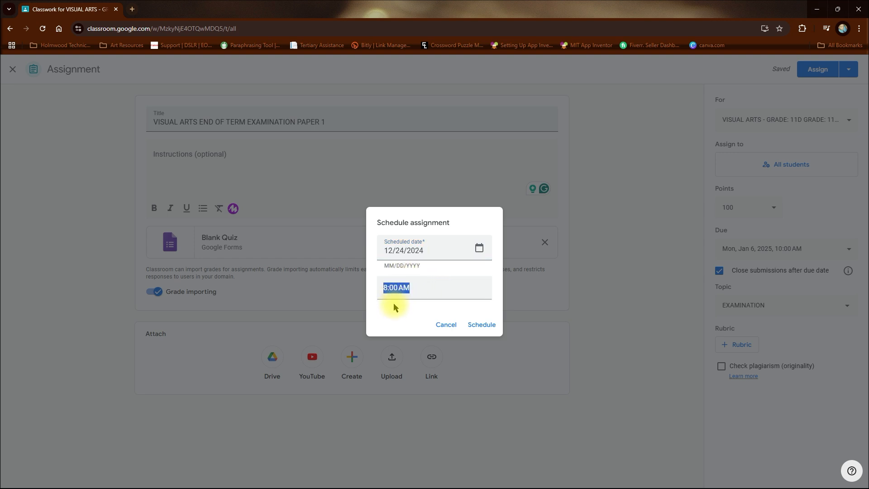
pyautogui.click(396, 298)
# Set the assignment's scheduled posting date to 01/06/2025 and schedule it.
pyautogui.click(479, 248)
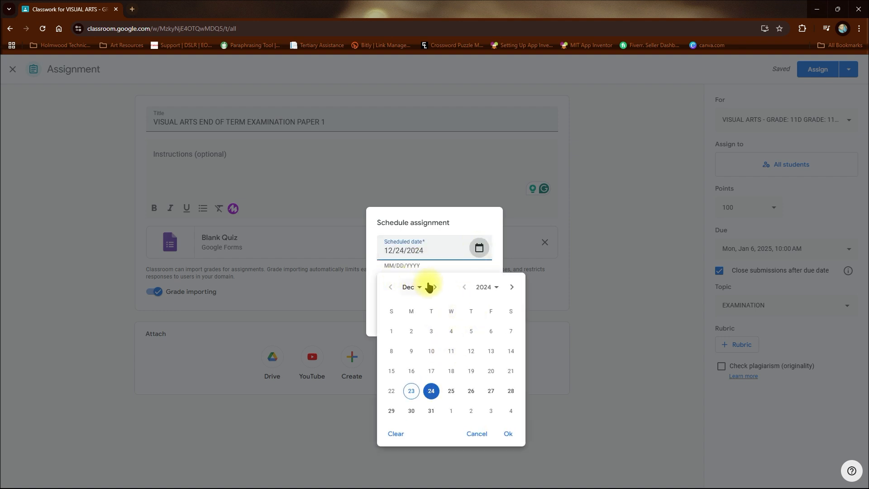
pyautogui.click(433, 287)
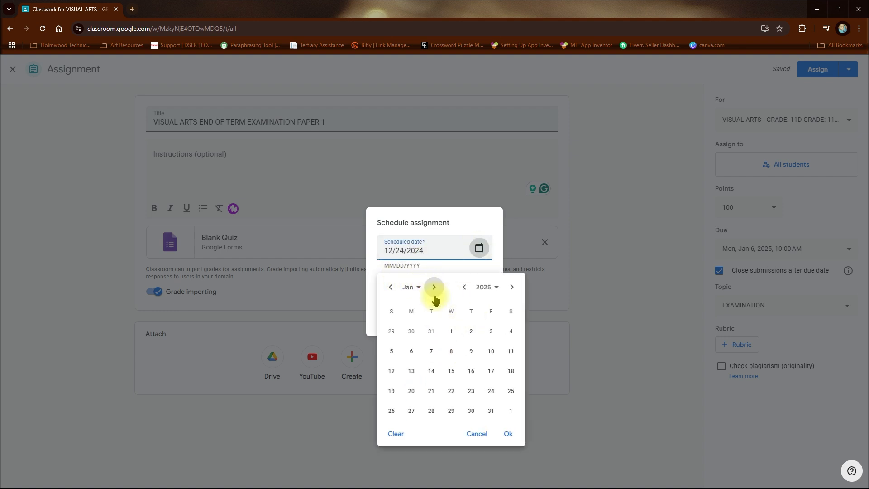
pyautogui.click(412, 350)
pyautogui.click(508, 434)
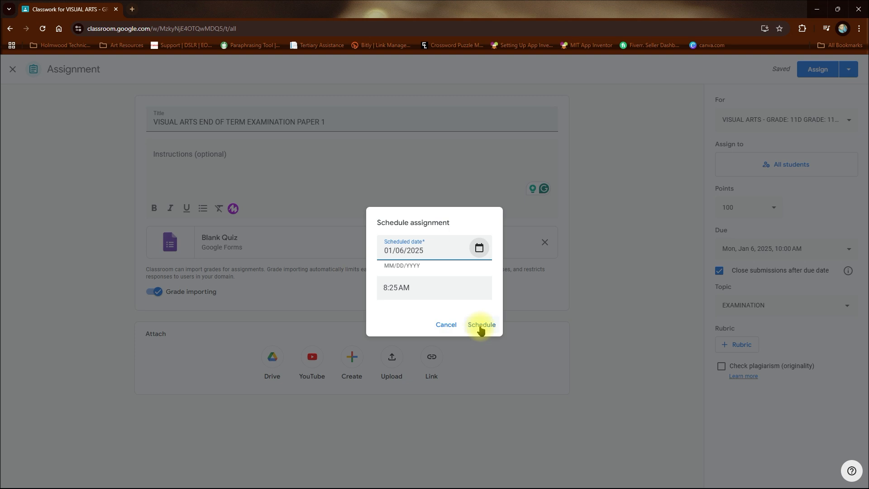
pyautogui.click(481, 326)
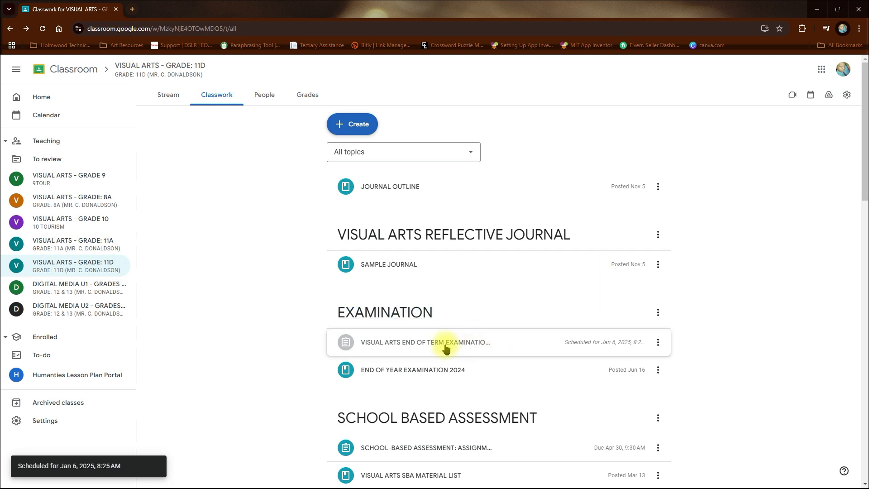
pyautogui.scroll(-1, 394, 330)
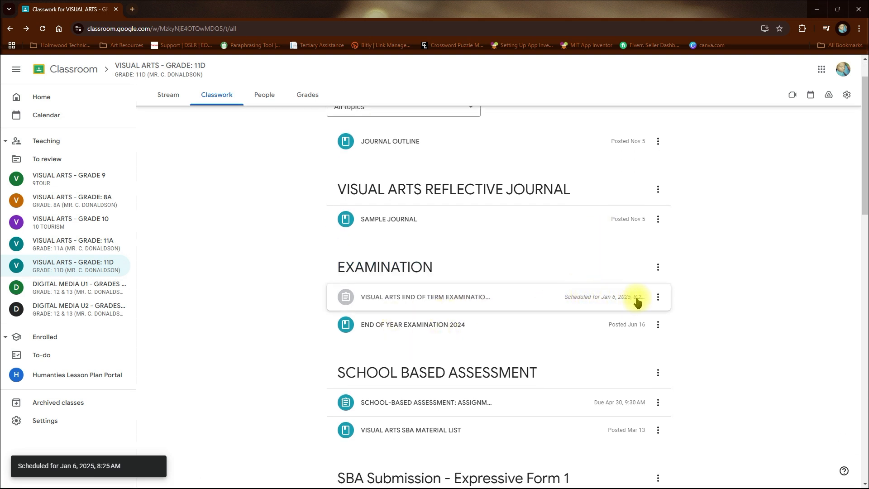